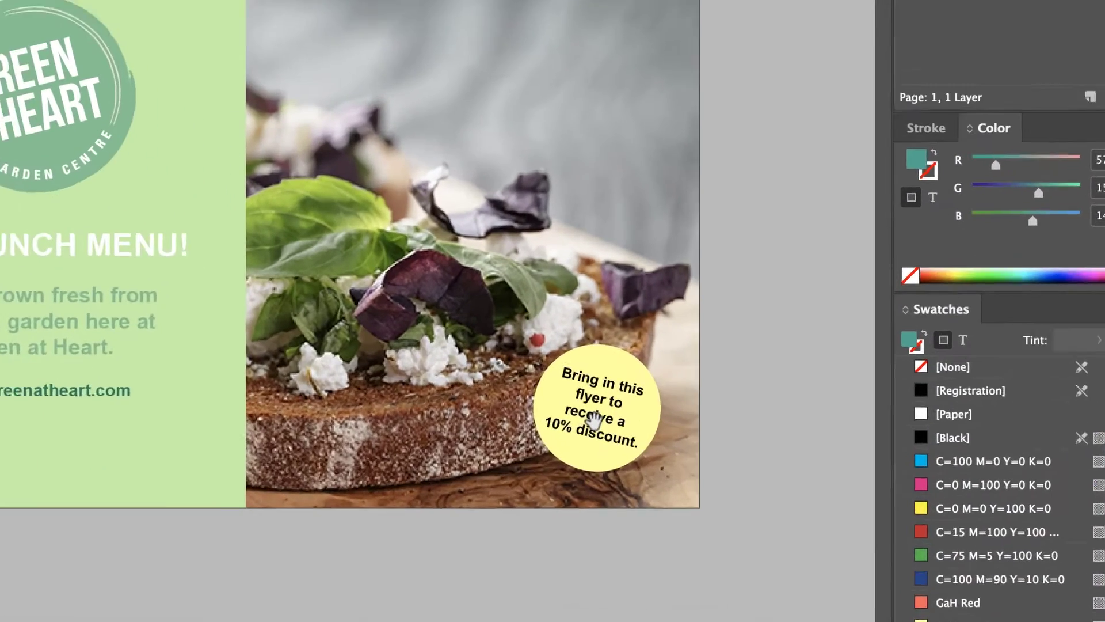
# Open Discount Text.docx in Word, select its three lines of discount text, and return to InDesign
pyautogui.click(600, 454)
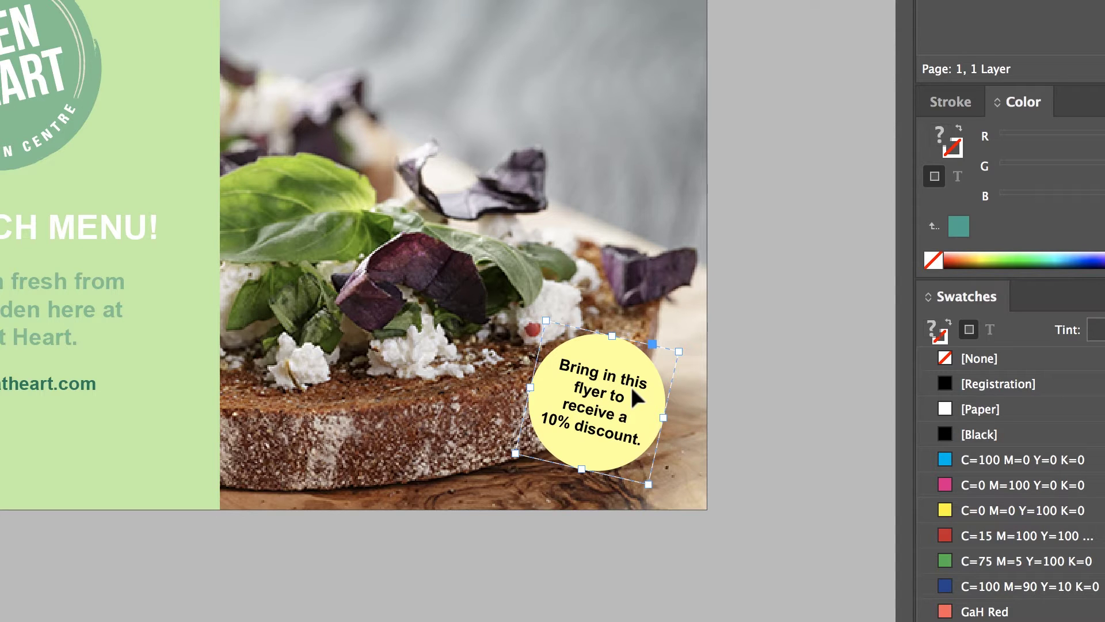
pyautogui.click(795, 392)
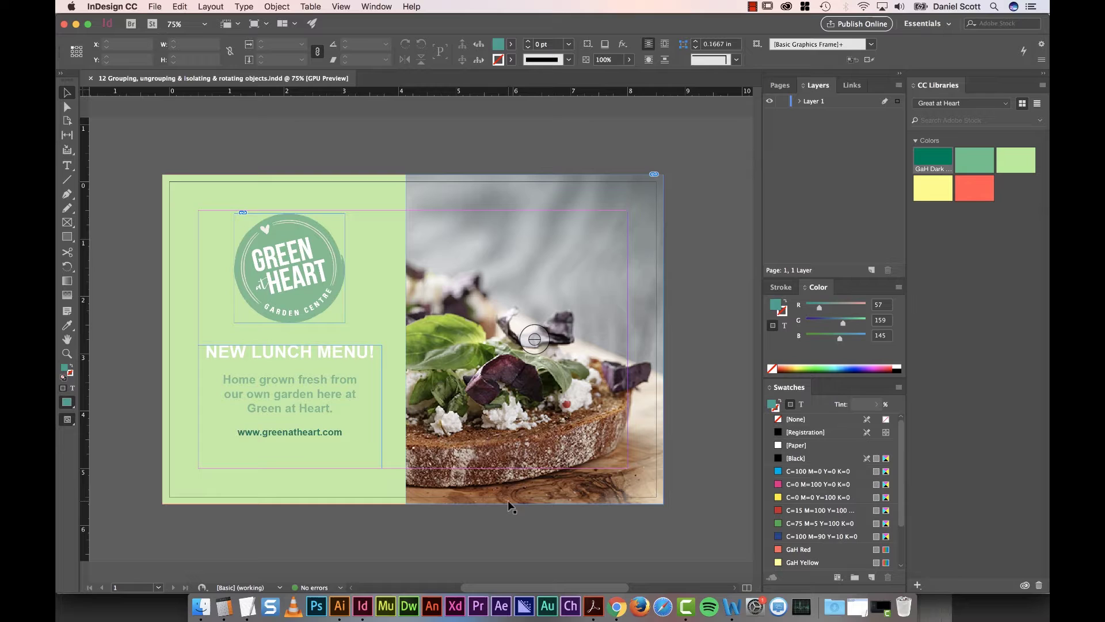
pyautogui.press('super+Tab')
pyautogui.press('super+Tab')
pyautogui.press('super+Tab')
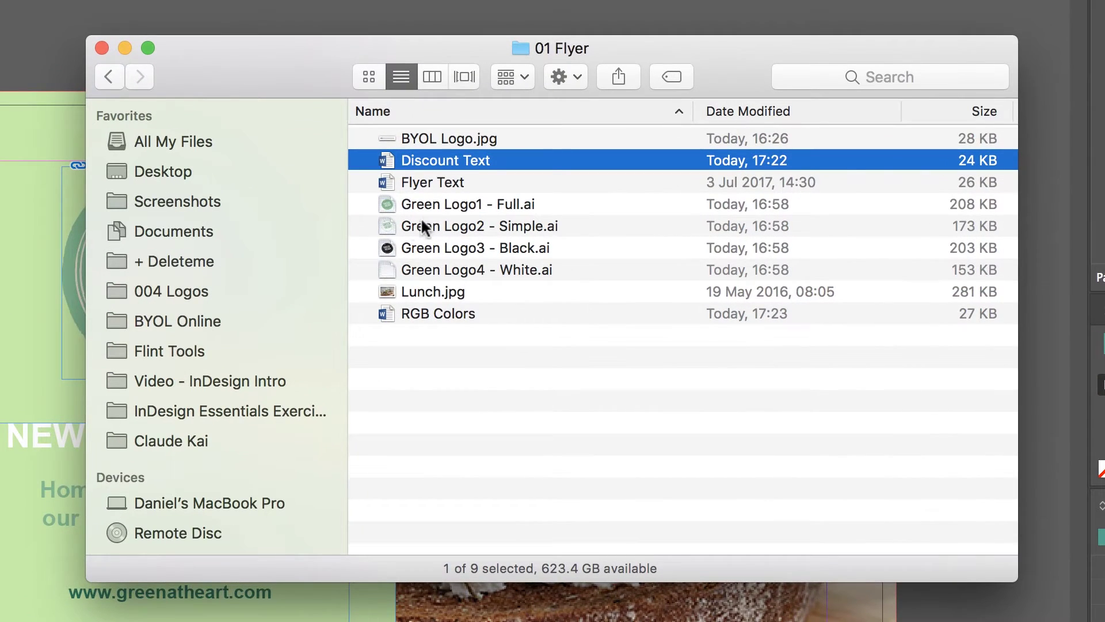
pyautogui.doubleClick(441, 156)
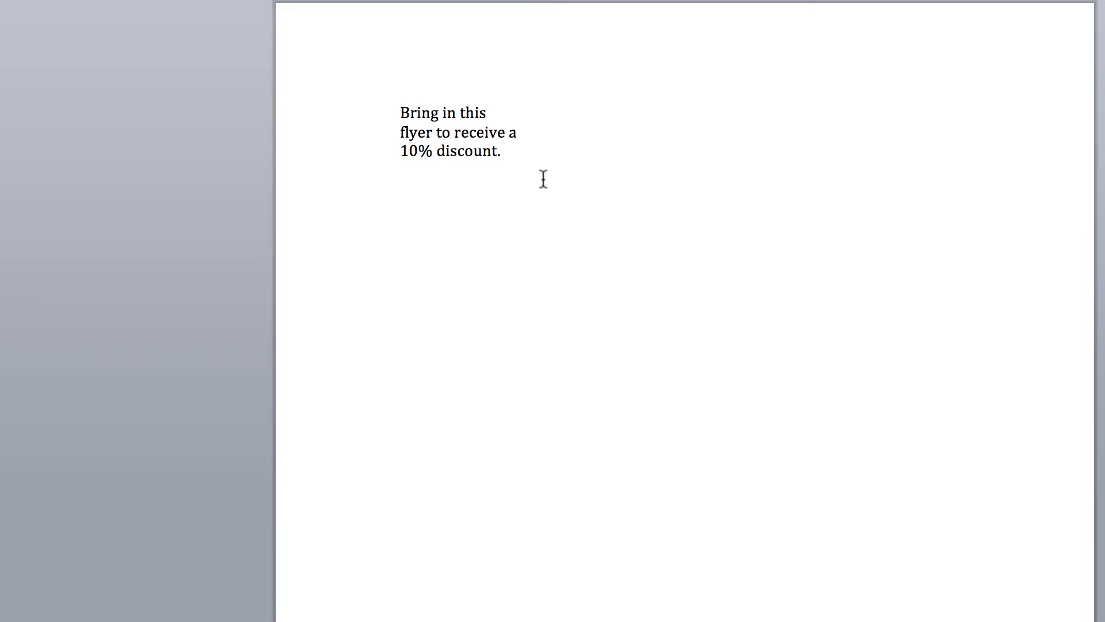
pyautogui.moveTo(544, 179); pyautogui.dragTo(354, 81)
pyautogui.press('super+c')
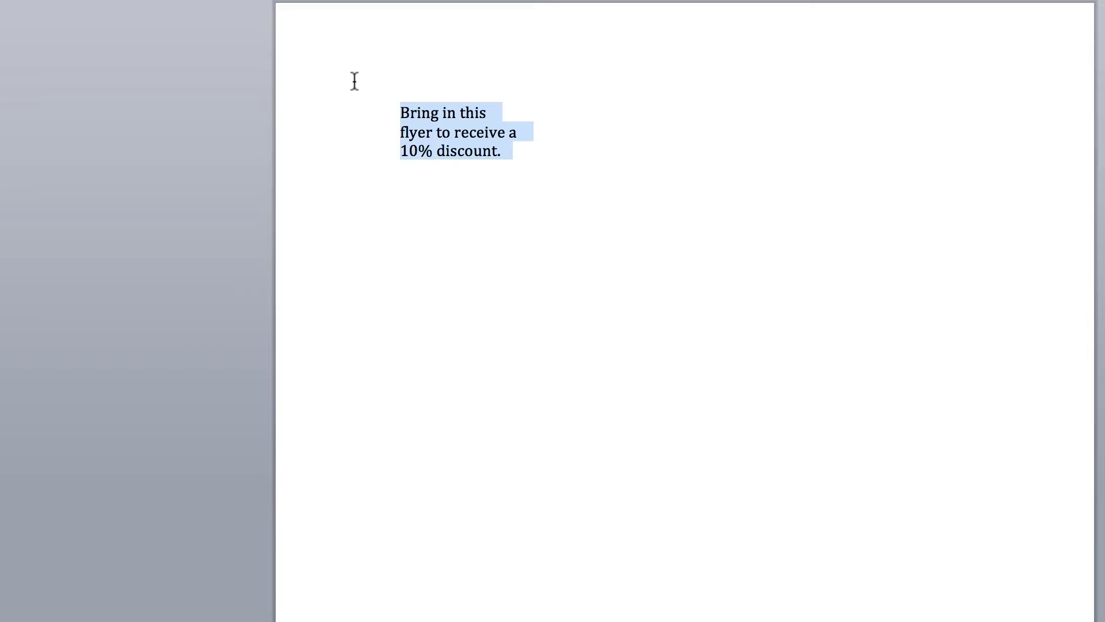
pyautogui.press('super+Tab')
pyautogui.press('super+Tab')
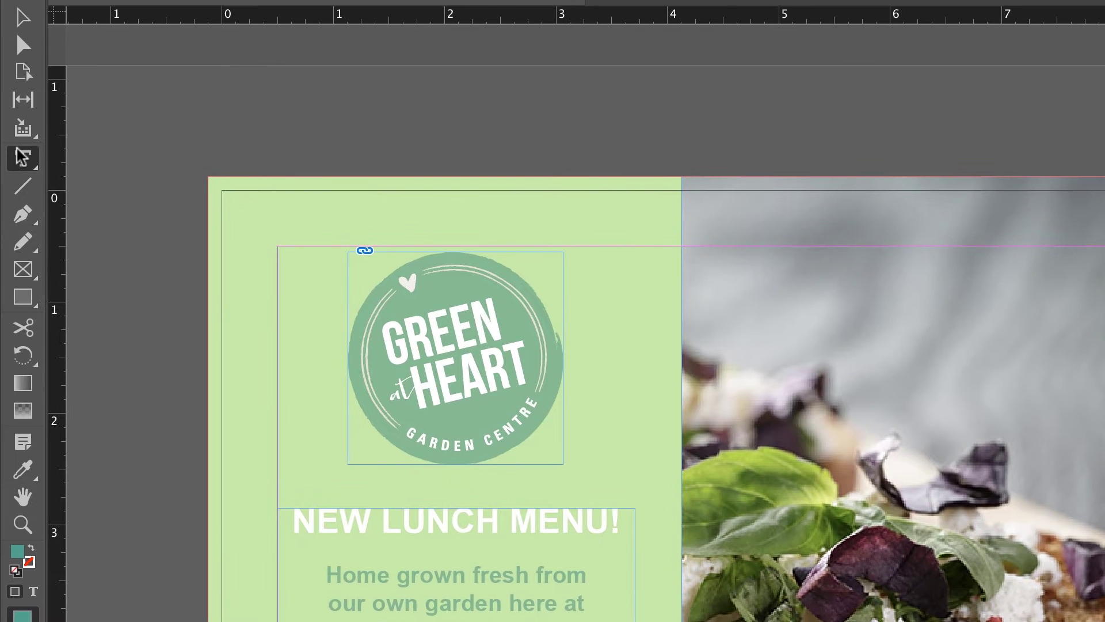
# Draw a new text frame right of the page and paste the discount text into it
pyautogui.click(22, 154)
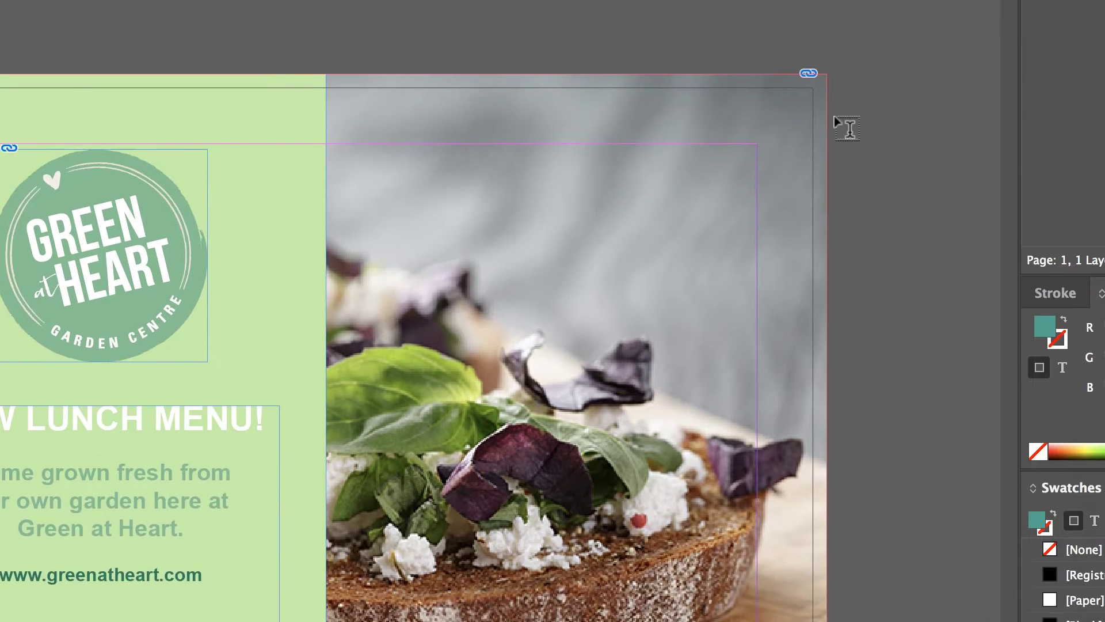
pyautogui.moveTo(843, 115); pyautogui.dragTo(994, 282)
pyautogui.press('super+v')
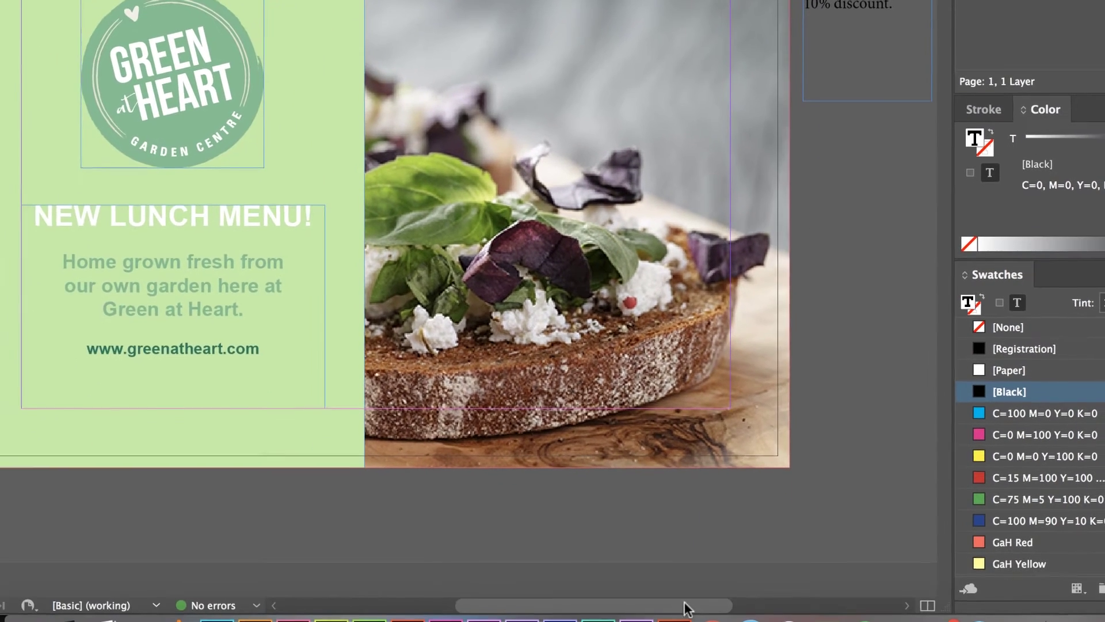
pyautogui.moveTo(686, 604); pyautogui.dragTo(765, 604)
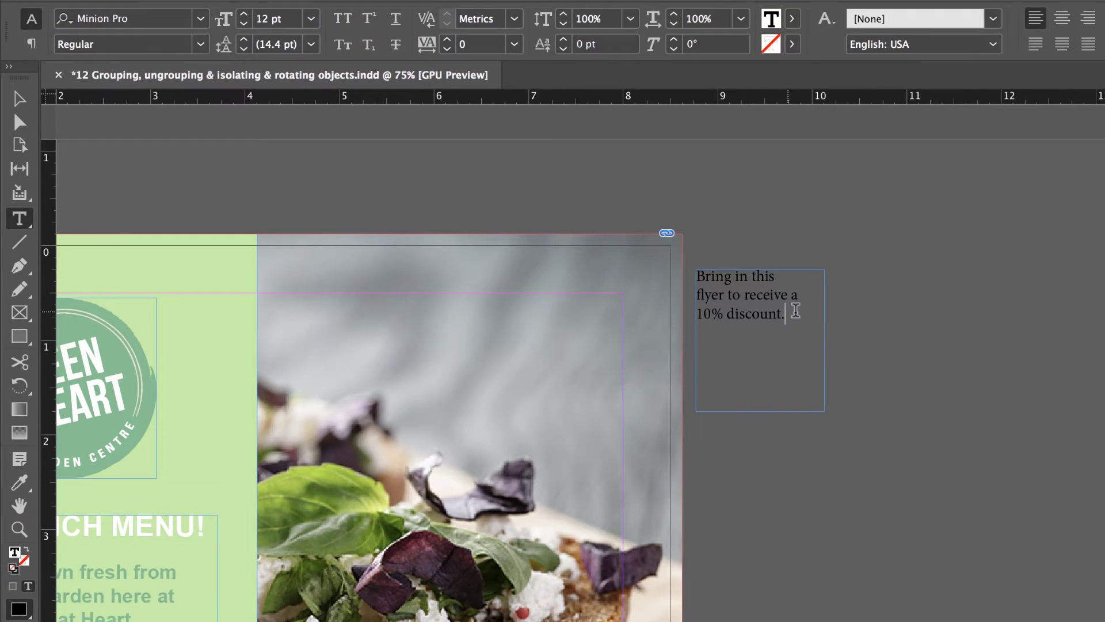
# Centre the discount text and set it in Arial Bold at 10 pt
pyautogui.moveTo(794, 311); pyautogui.dragTo(693, 271)
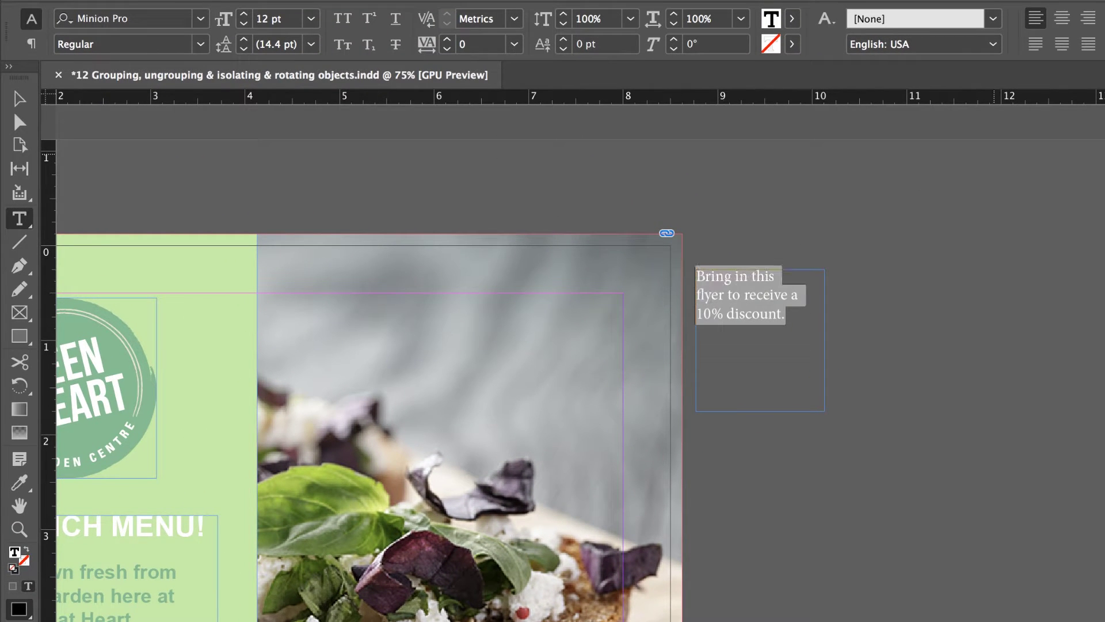
pyautogui.click(31, 44)
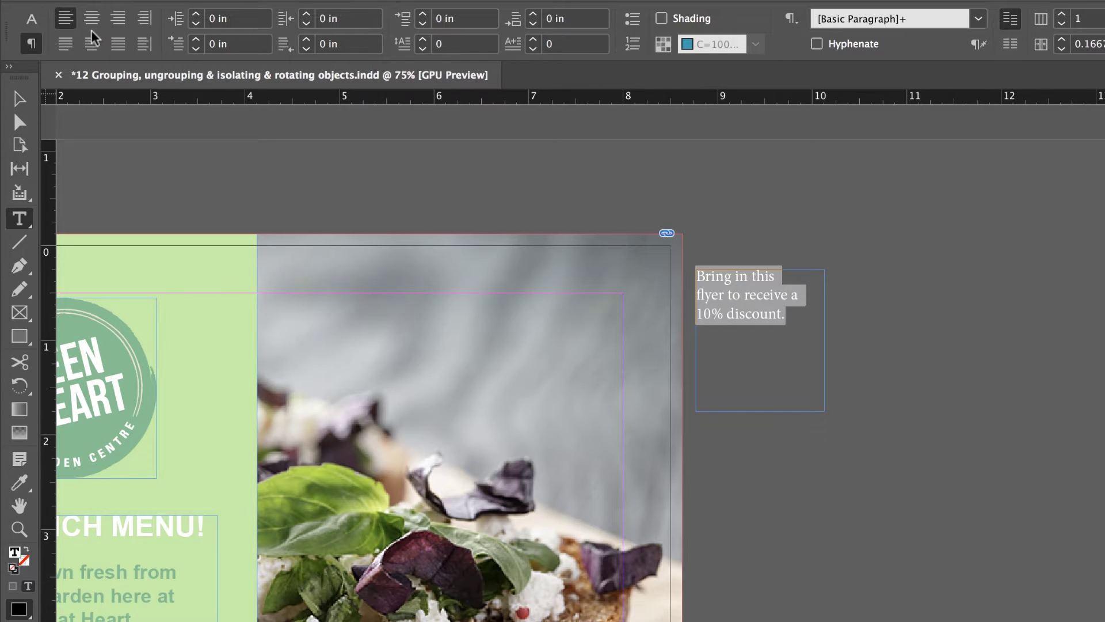
pyautogui.click(93, 21)
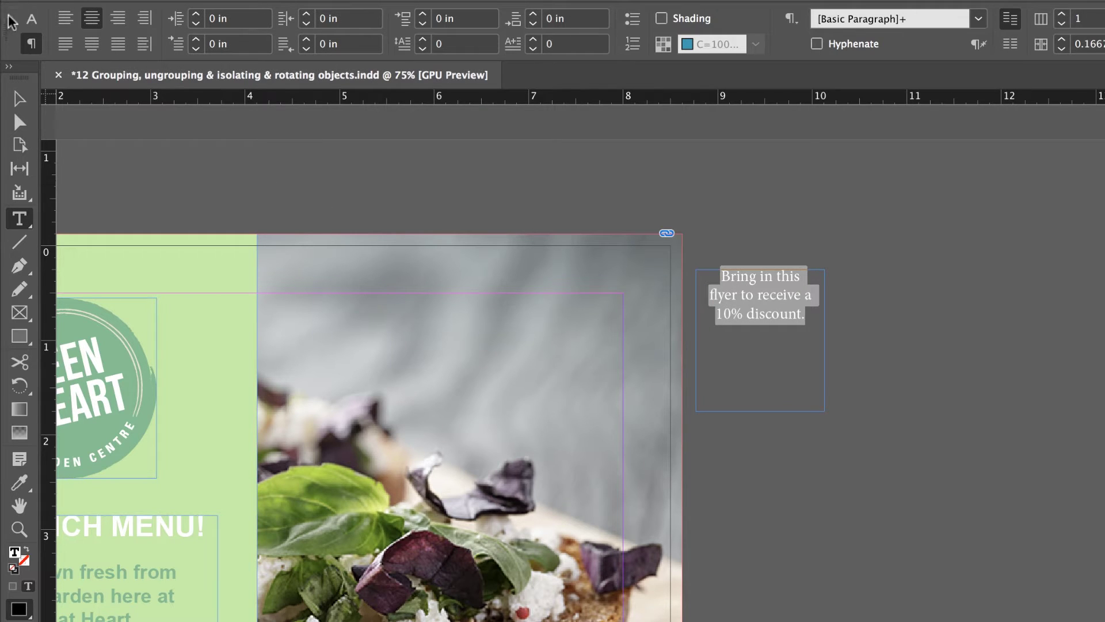
pyautogui.click(32, 19)
pyautogui.click(106, 19)
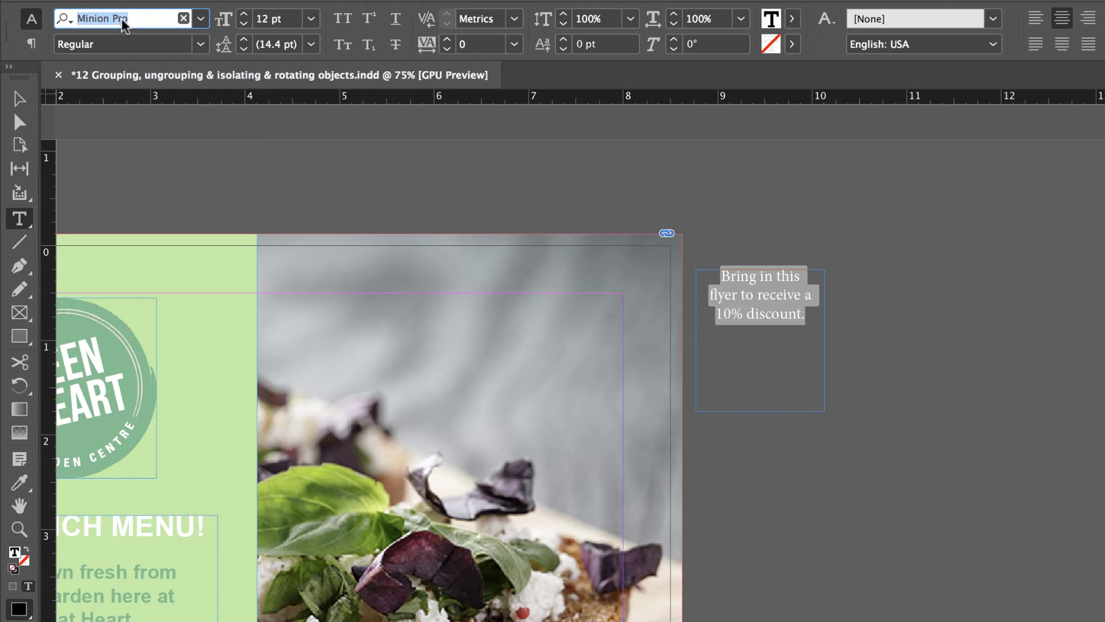
pyautogui.write('ari=')
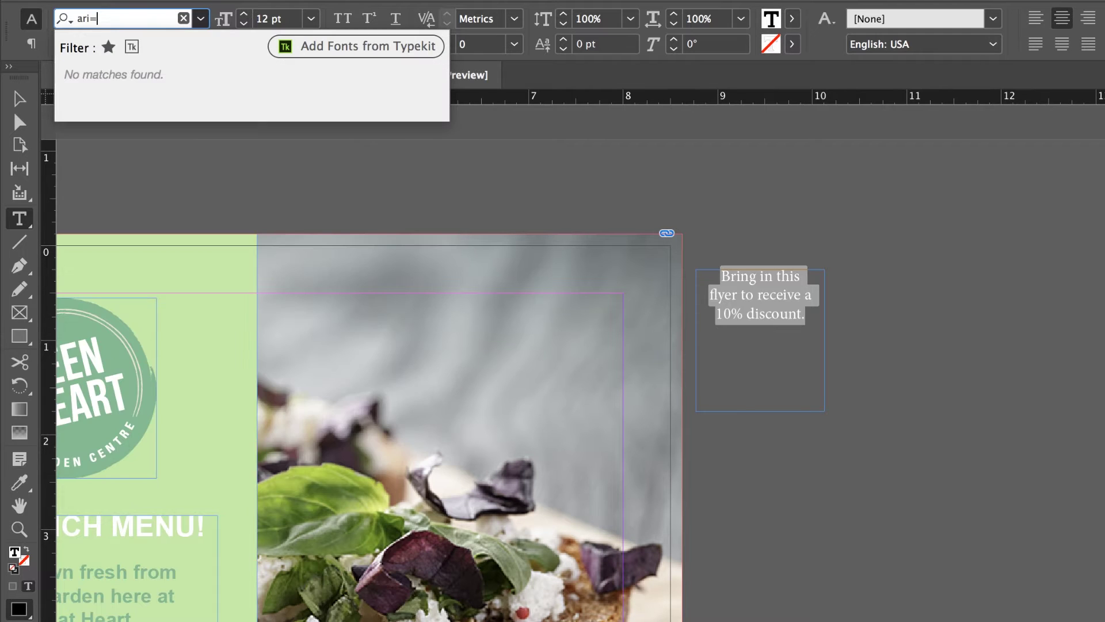
pyautogui.write('a')
pyautogui.press('BackSpace')
pyautogui.press('BackSpace')
pyautogui.write('a')
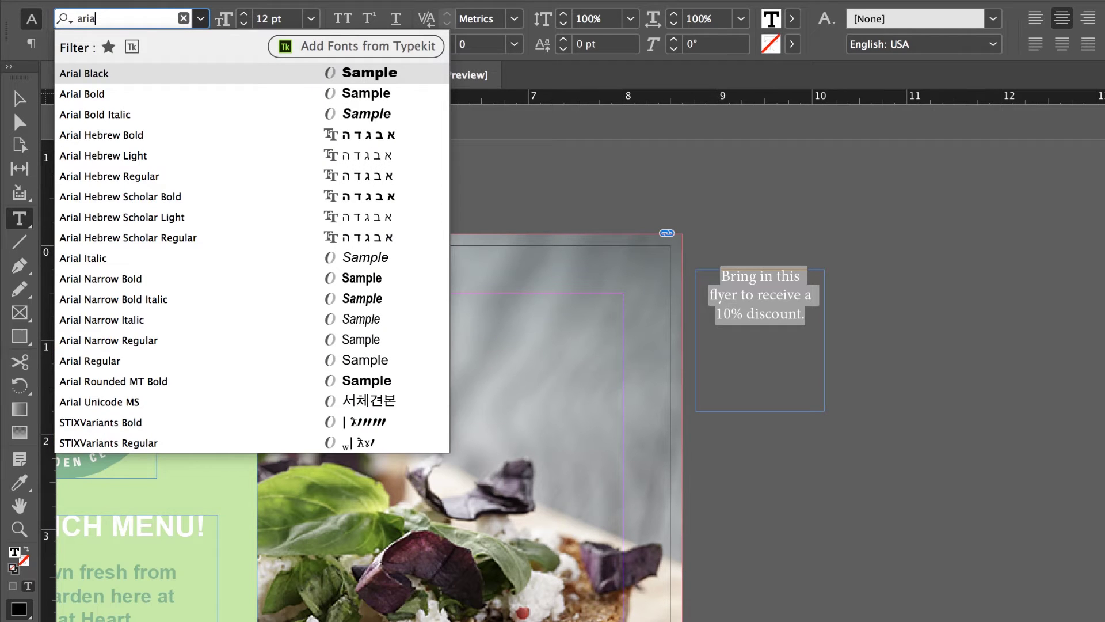
pyautogui.click(74, 94)
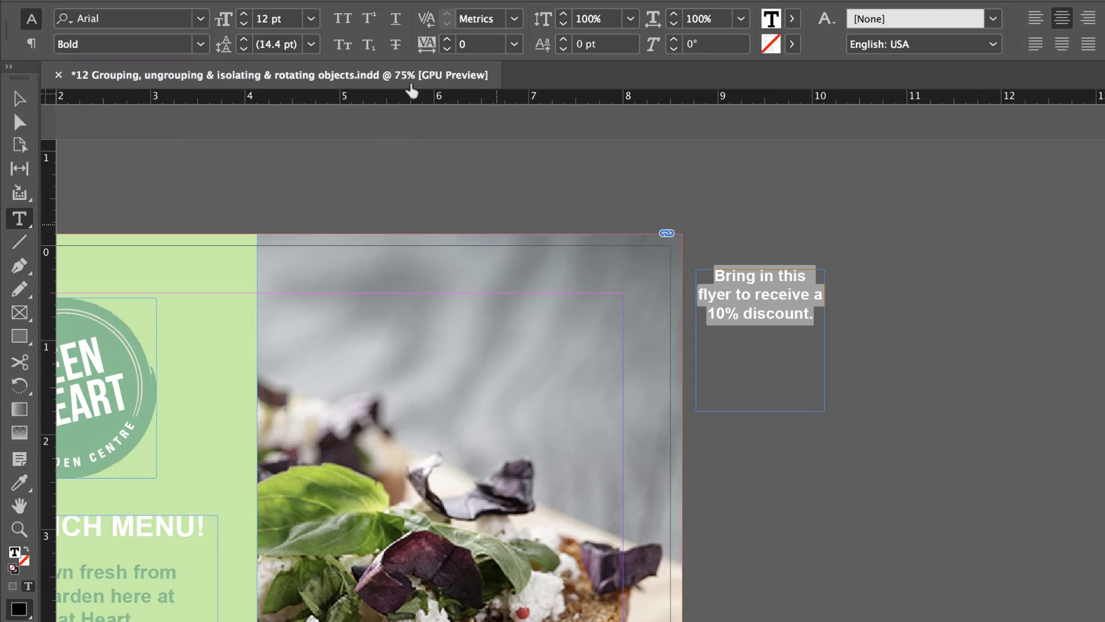
pyautogui.click(243, 24)
pyautogui.click(244, 24)
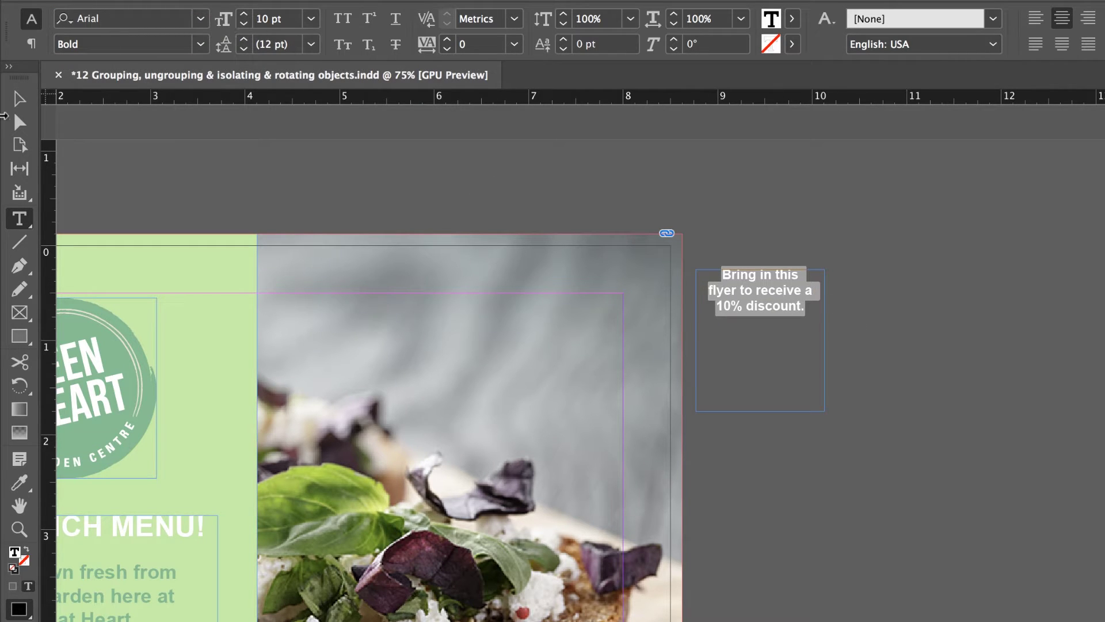
pyautogui.click(21, 104)
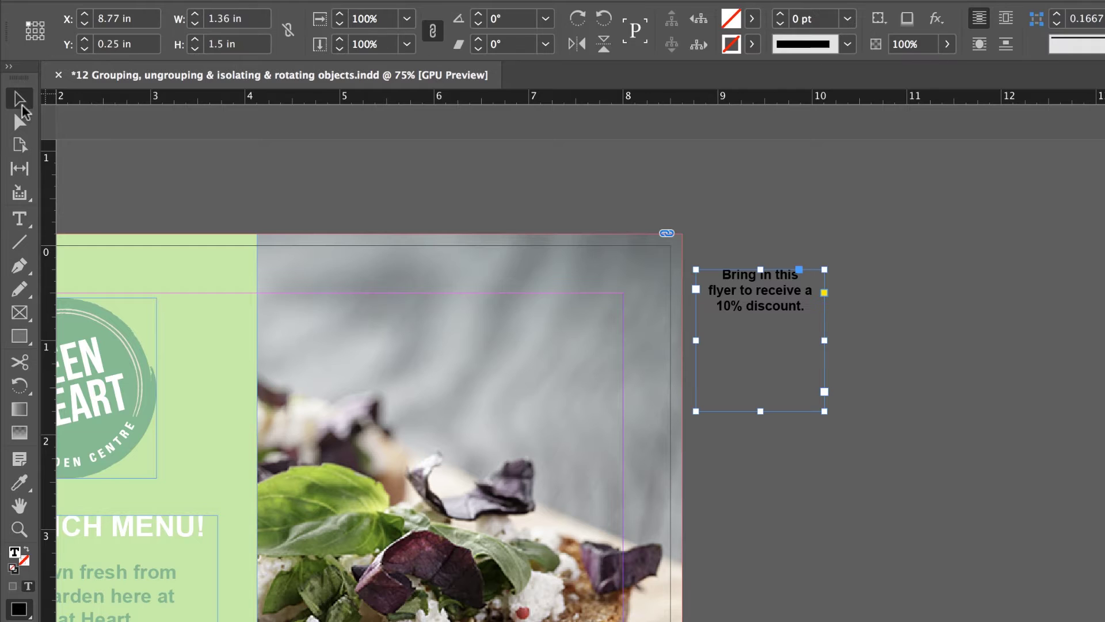
# Draw a 1.3 in × 1.3 in circle below the text frame with the Ellipse tool, replacing an uneven first attempt
pyautogui.click(904, 386)
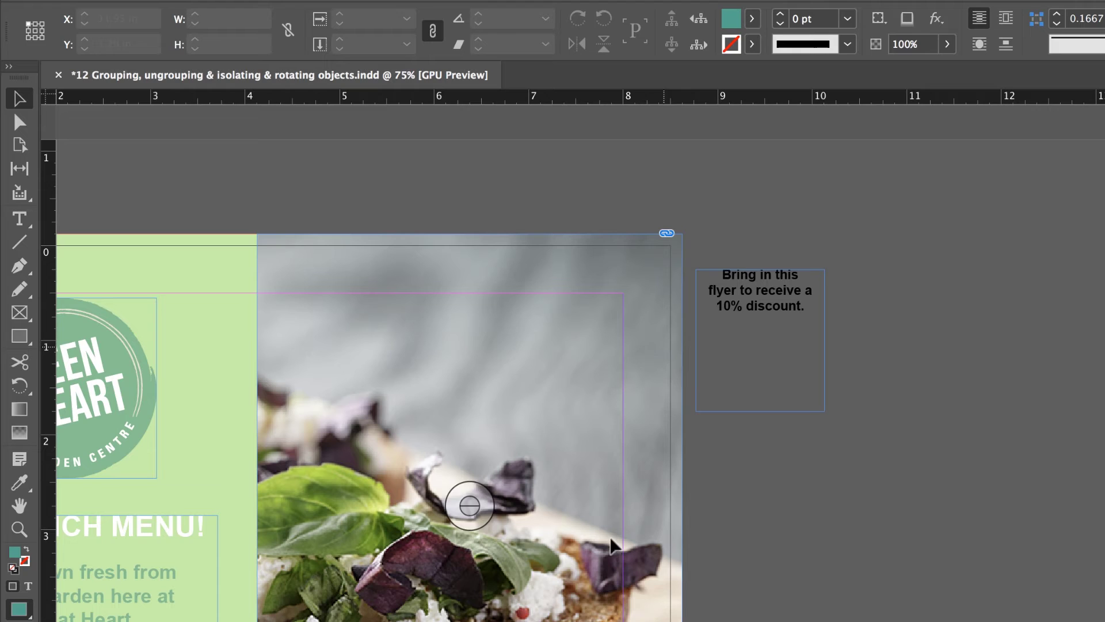
pyautogui.click(19, 340)
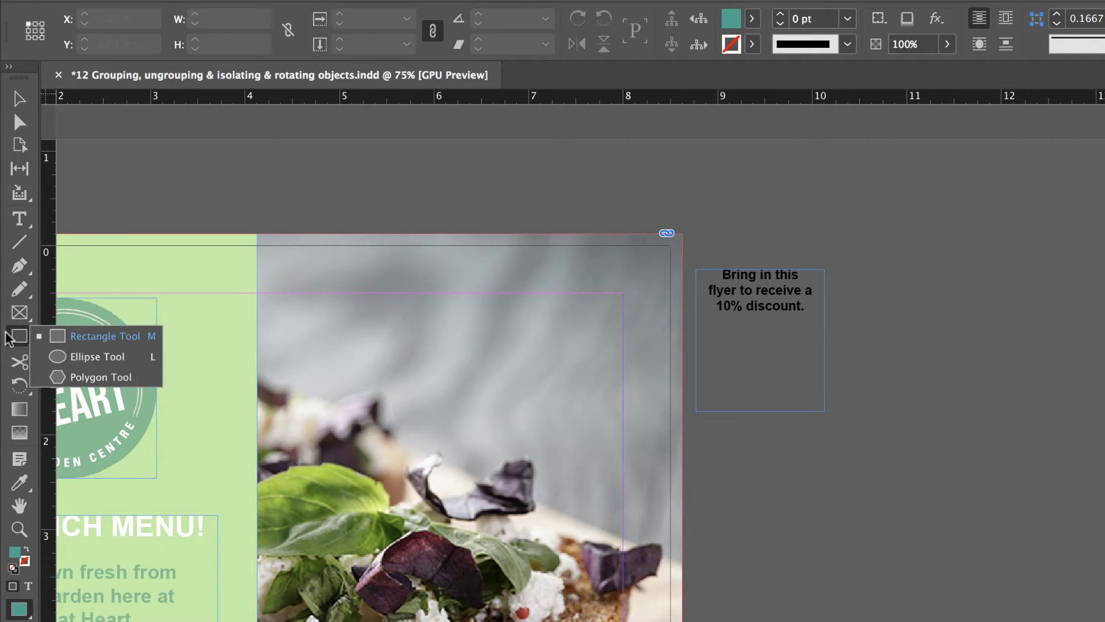
pyautogui.click(79, 357)
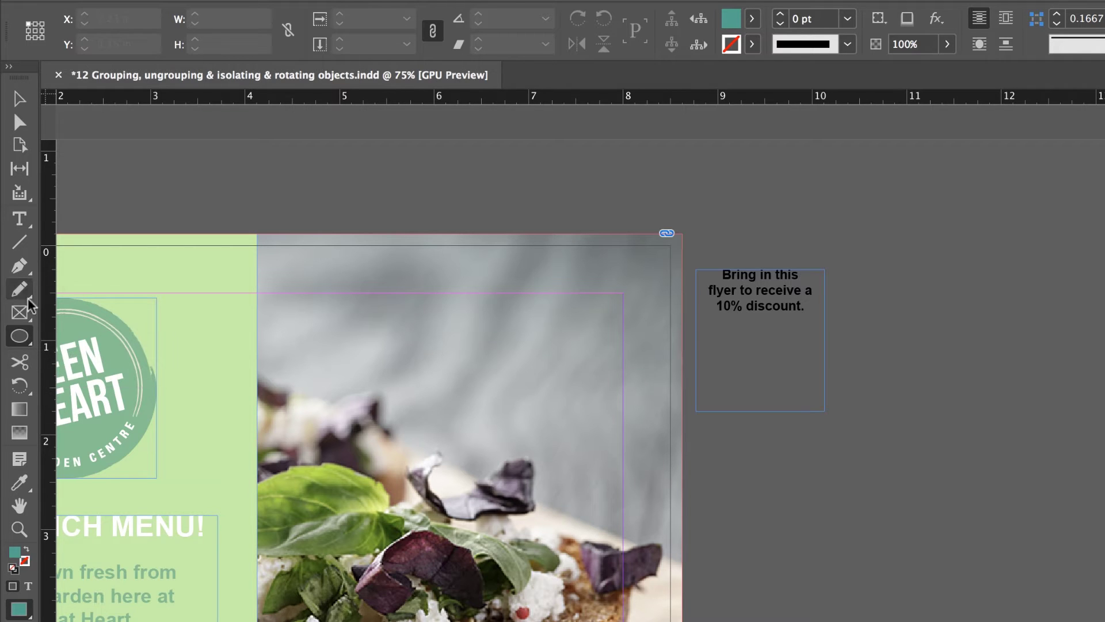
pyautogui.moveTo(774, 452); pyautogui.dragTo(869, 594)
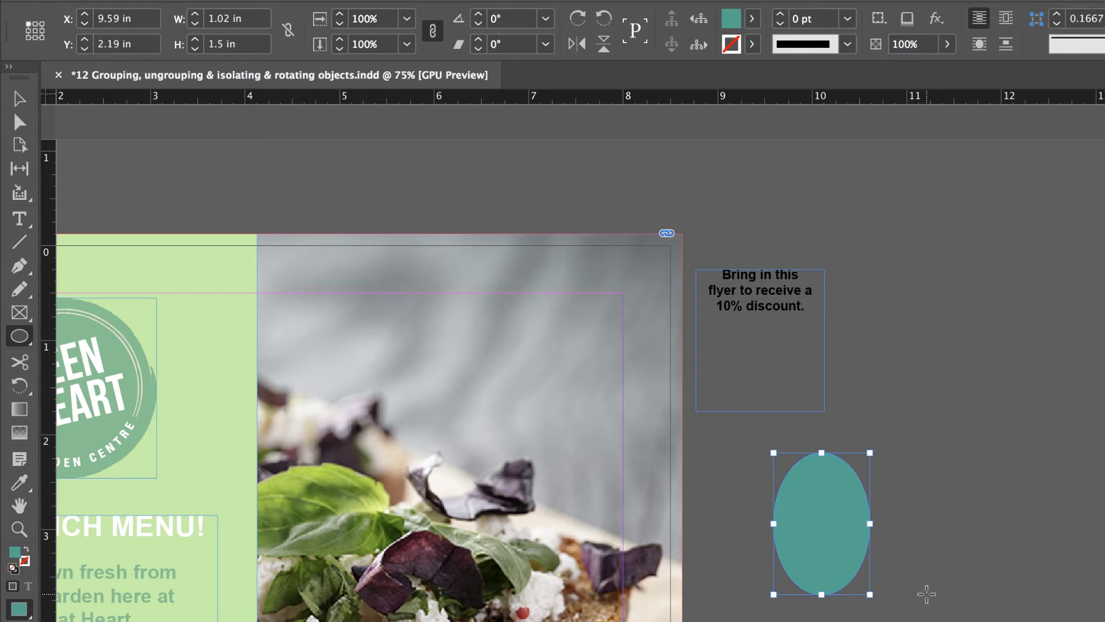
pyautogui.press('Delete')
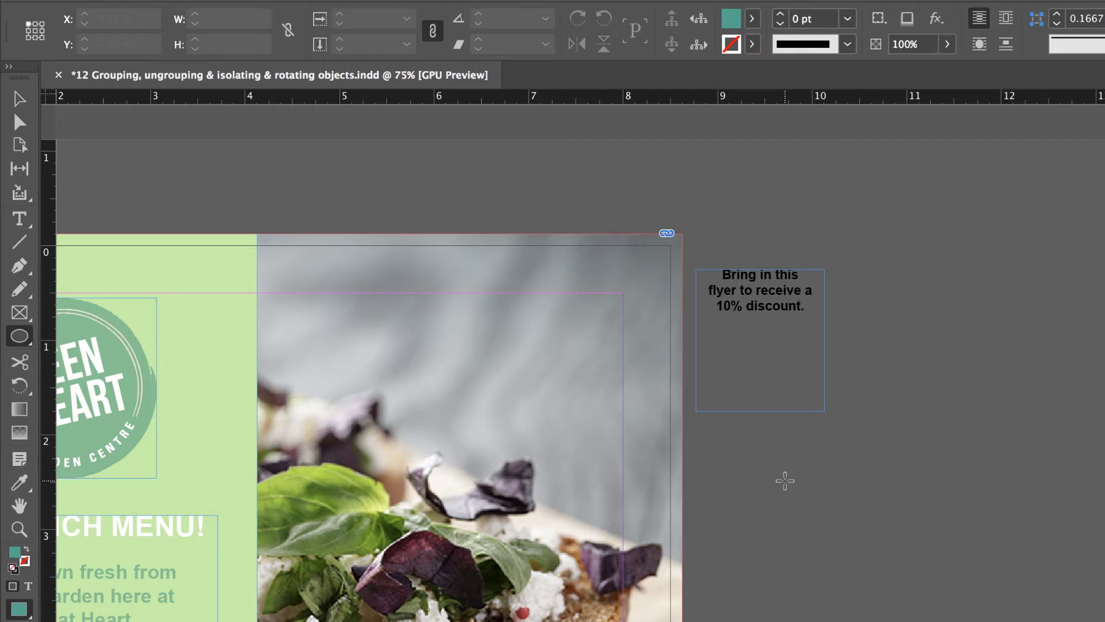
pyautogui.moveTo(738, 448); pyautogui.dragTo(862, 582)
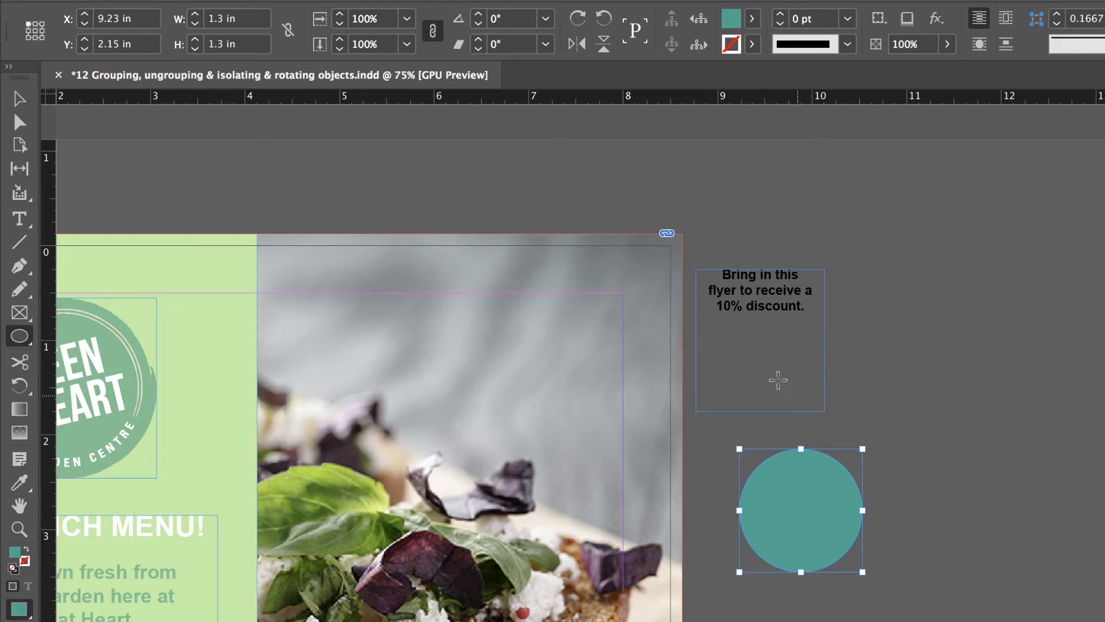
# Fill the circle with the GaH Yellow swatch
pyautogui.click(16, 101)
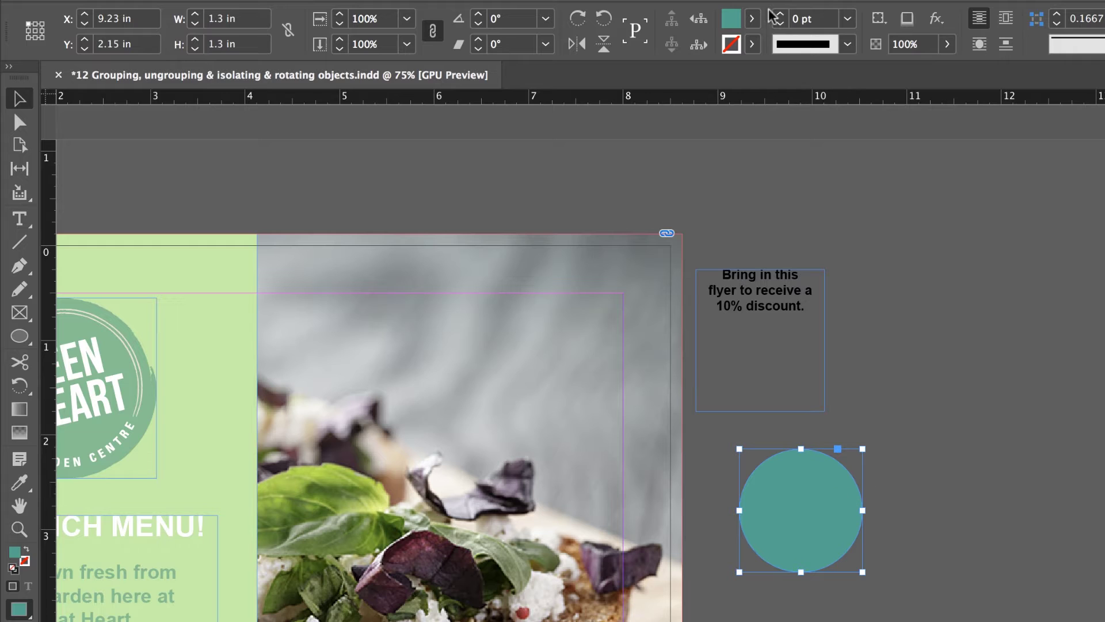
pyautogui.click(752, 19)
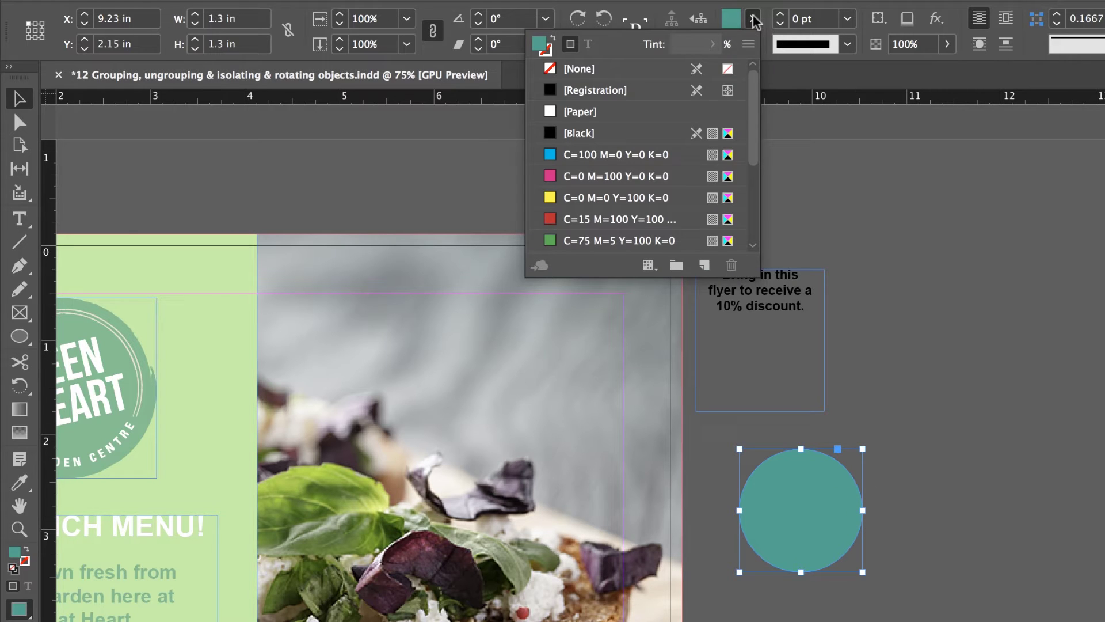
pyautogui.scroll(-5, 701, 158)
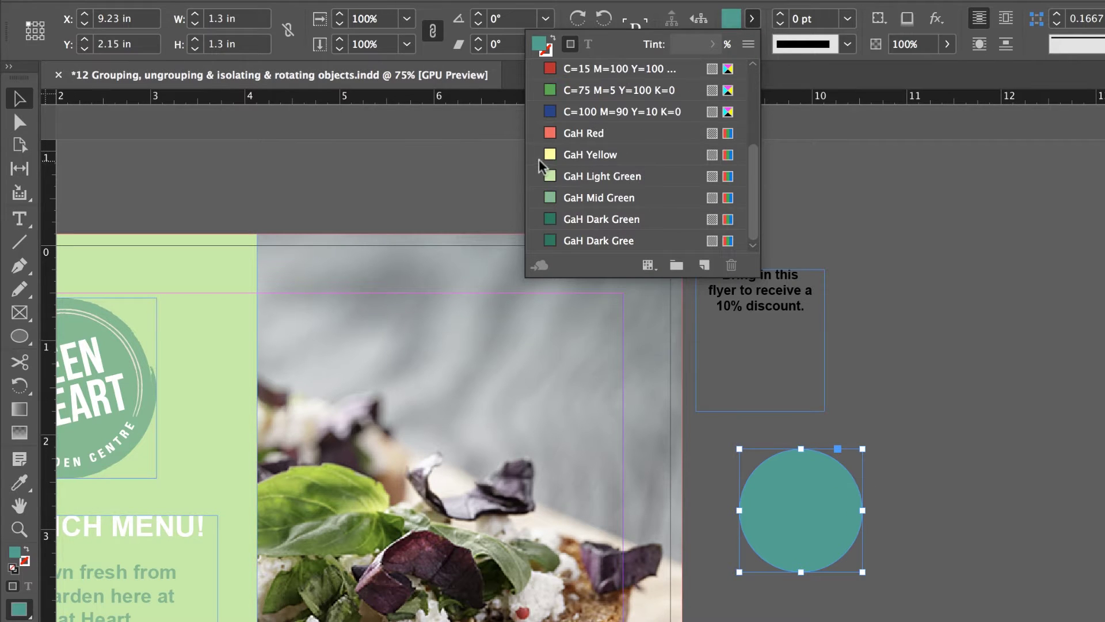
pyautogui.click(568, 157)
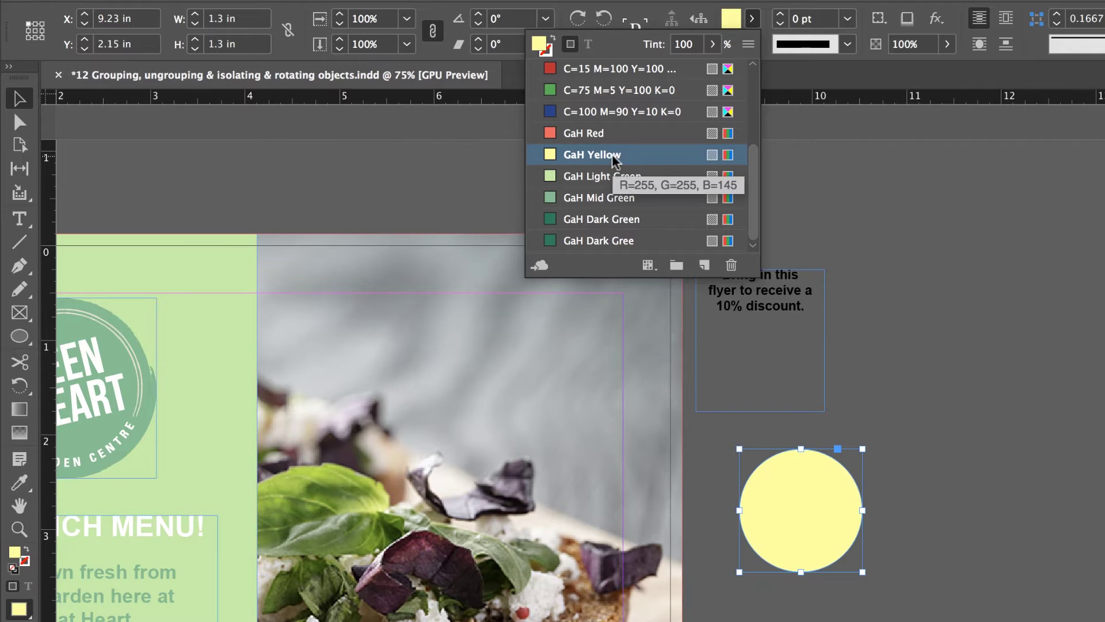
pyautogui.click(755, 20)
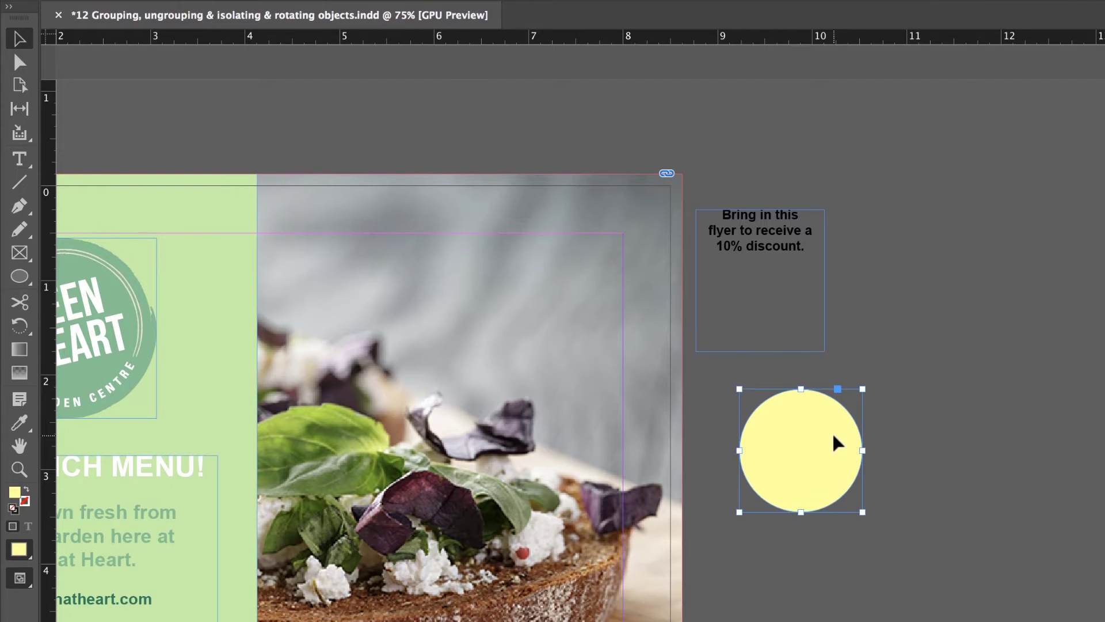
# Try the yellow circle on the food photo, resize it, then return it to the pasteboard
pyautogui.click(590, 621)
pyautogui.moveTo(590, 521); pyautogui.dragTo(590, 521)
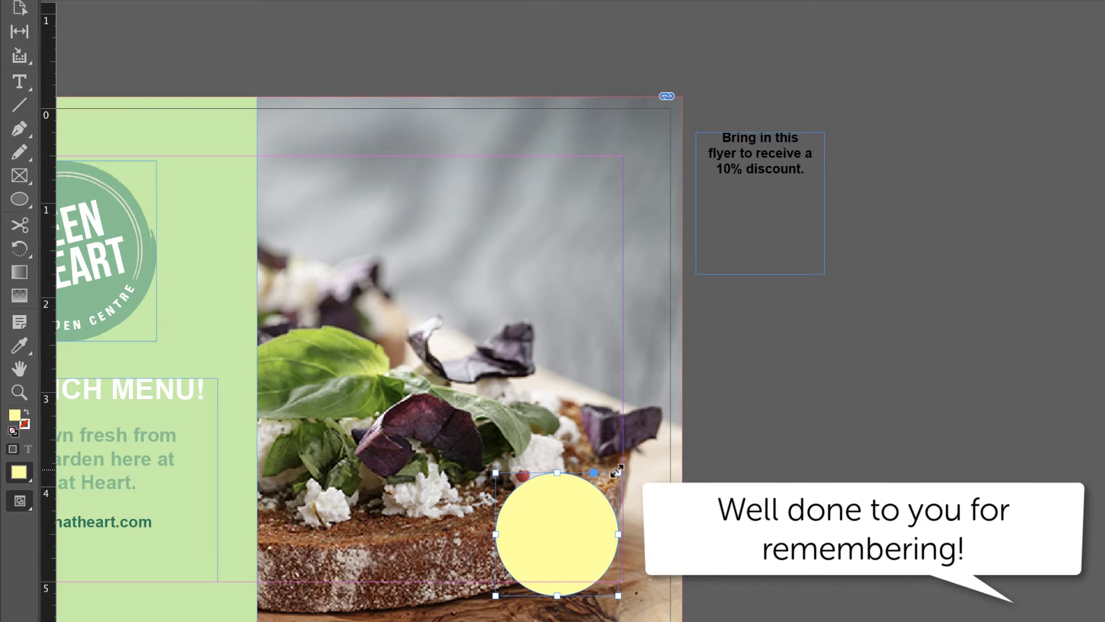
pyautogui.moveTo(616, 472)
pyautogui.mouseDown()
pyautogui.moveTo(692, 373)
pyautogui.moveTo(612, 481)
pyautogui.mouseUp()
pyautogui.moveTo(575, 523); pyautogui.dragTo(589, 503)
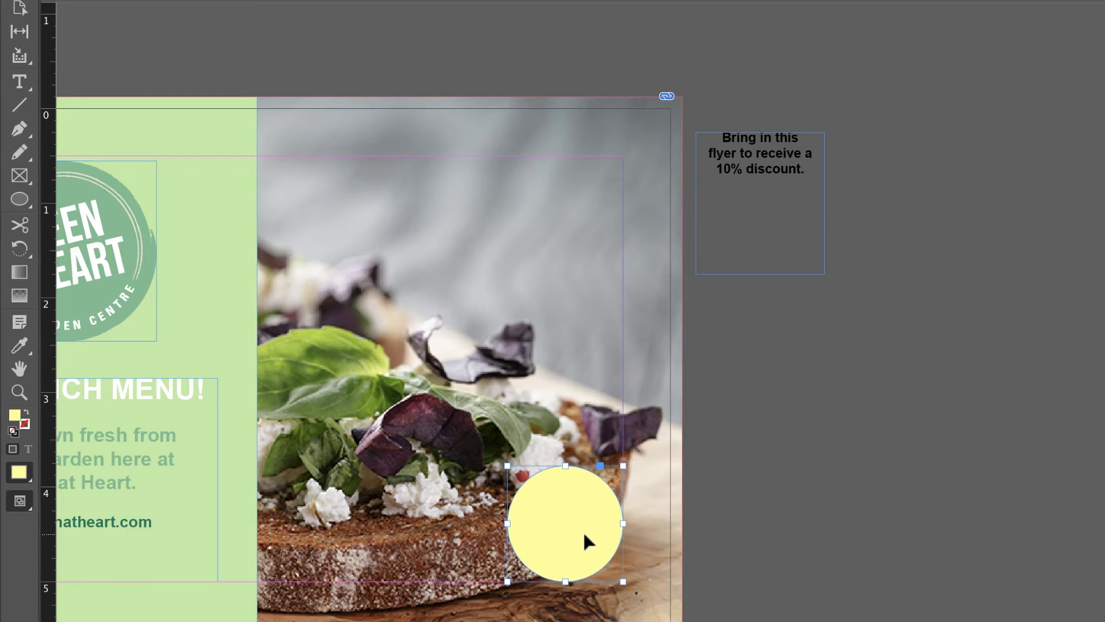
pyautogui.moveTo(582, 529); pyautogui.dragTo(813, 458)
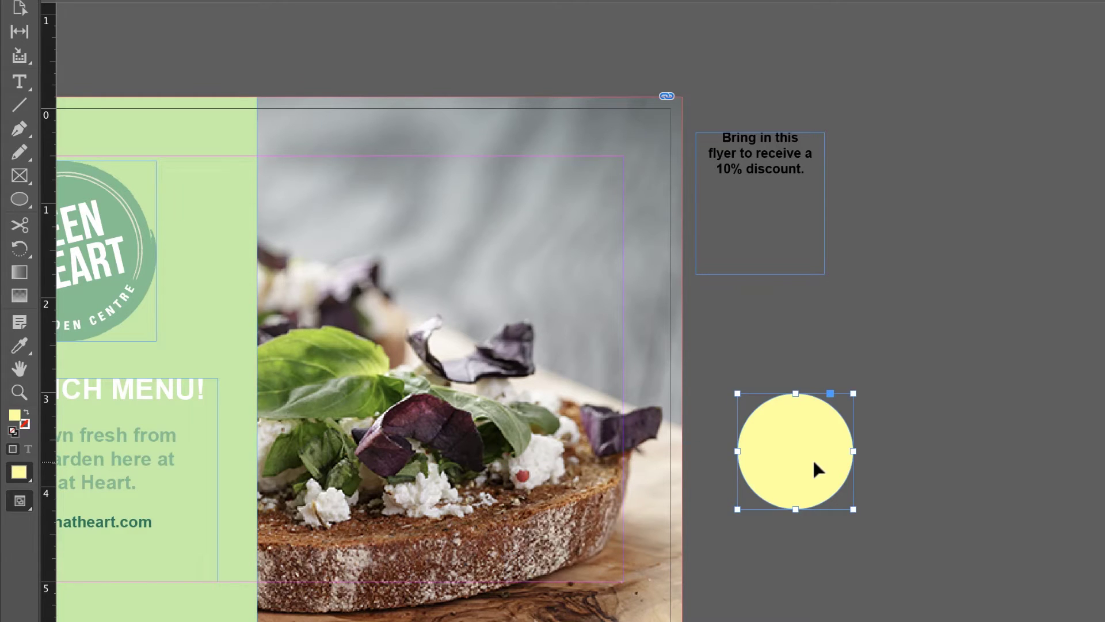
# Move the discount text frame onto the yellow circle
pyautogui.click(881, 264)
pyautogui.click(759, 159)
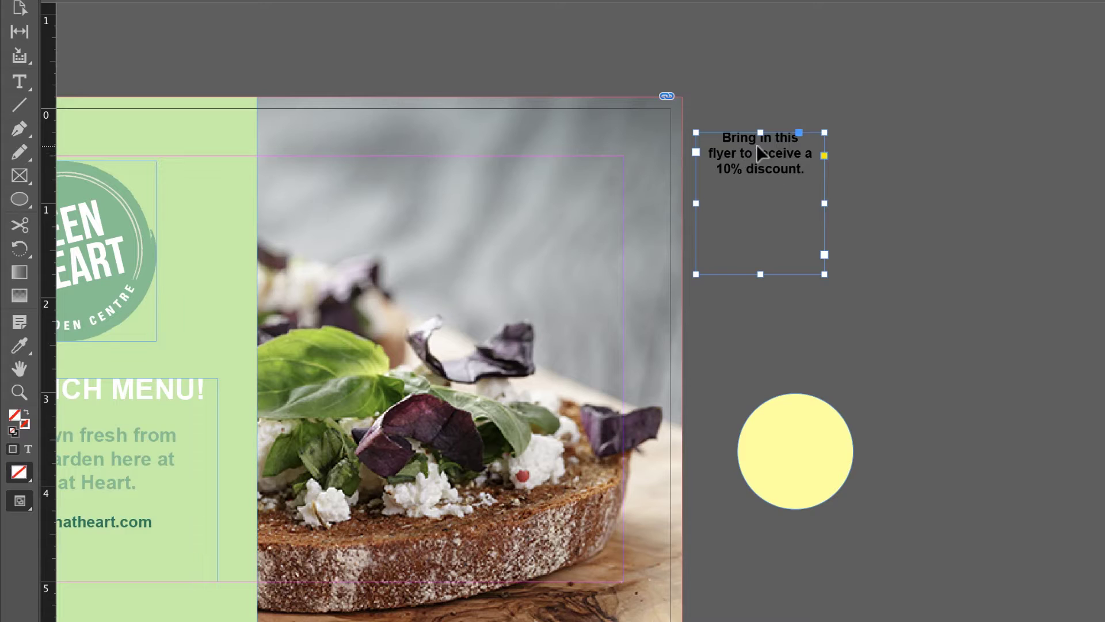
pyautogui.moveTo(757, 151); pyautogui.dragTo(788, 442)
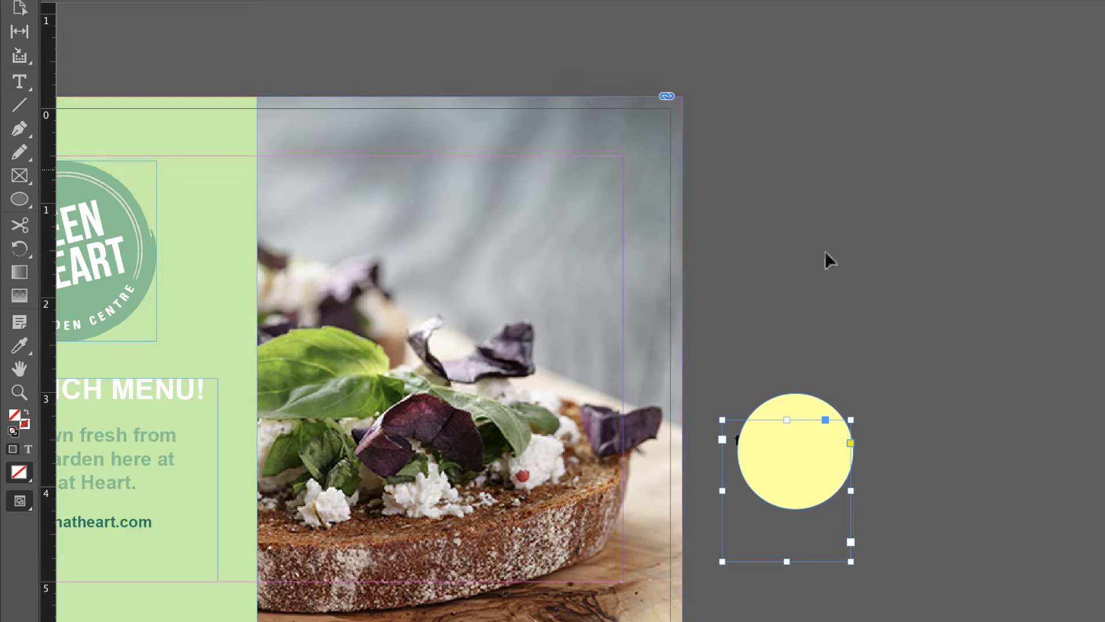
pyautogui.click(861, 297)
# Send the yellow circle behind the text via Arrange, then undo an accidental move and the reorder
pyautogui.click(823, 446)
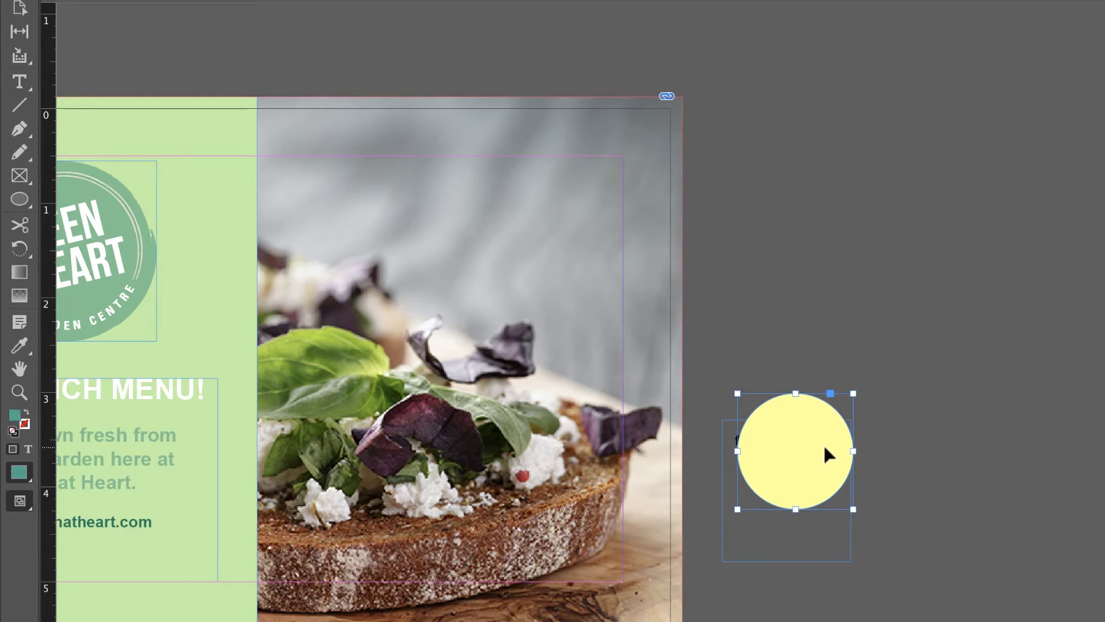
pyautogui.rightClick(809, 455)
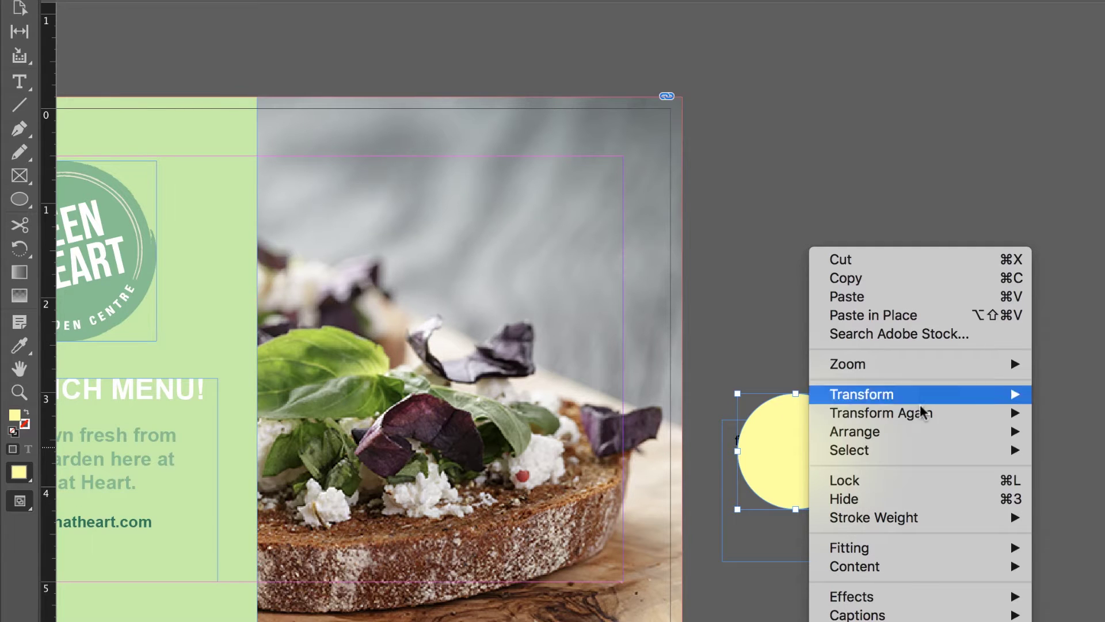
pyautogui.moveTo(898, 433)
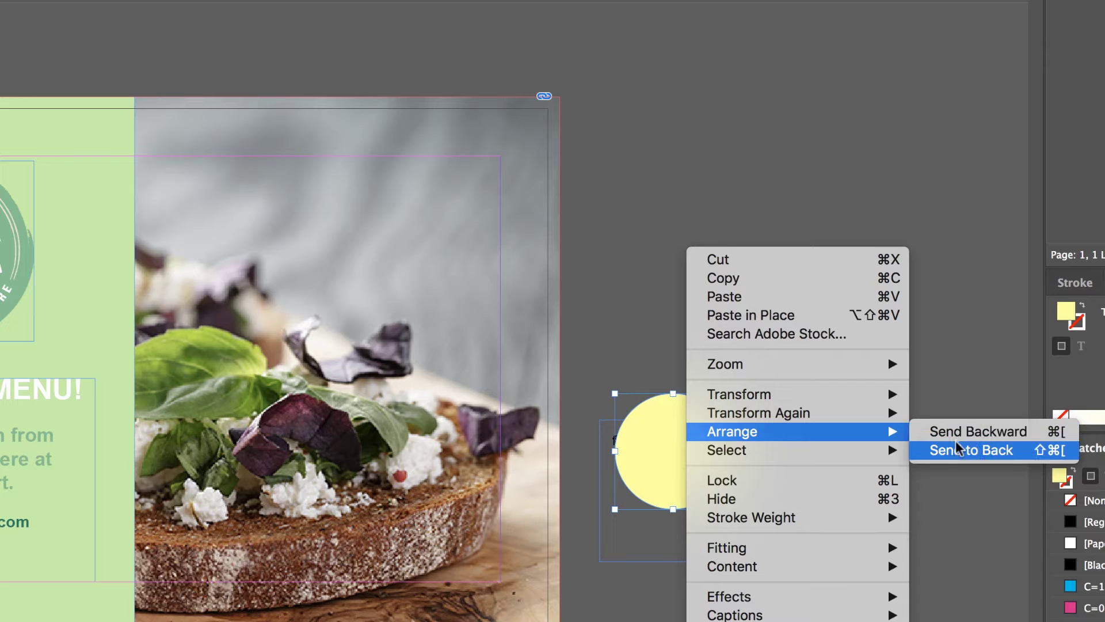
pyautogui.click(958, 449)
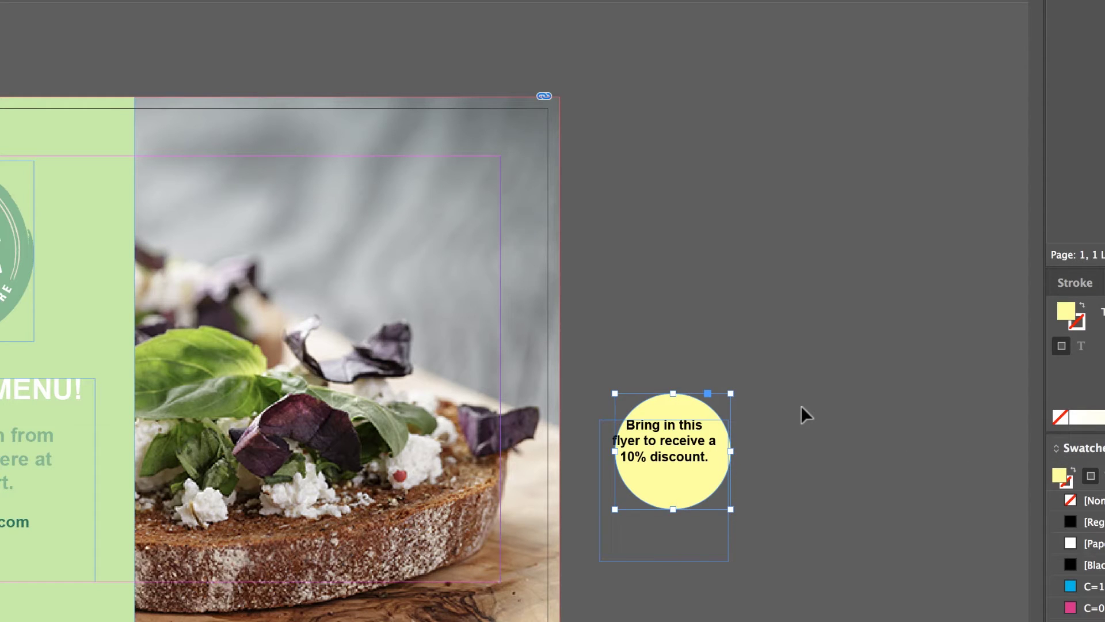
pyautogui.moveTo(694, 411); pyautogui.dragTo(437, 386)
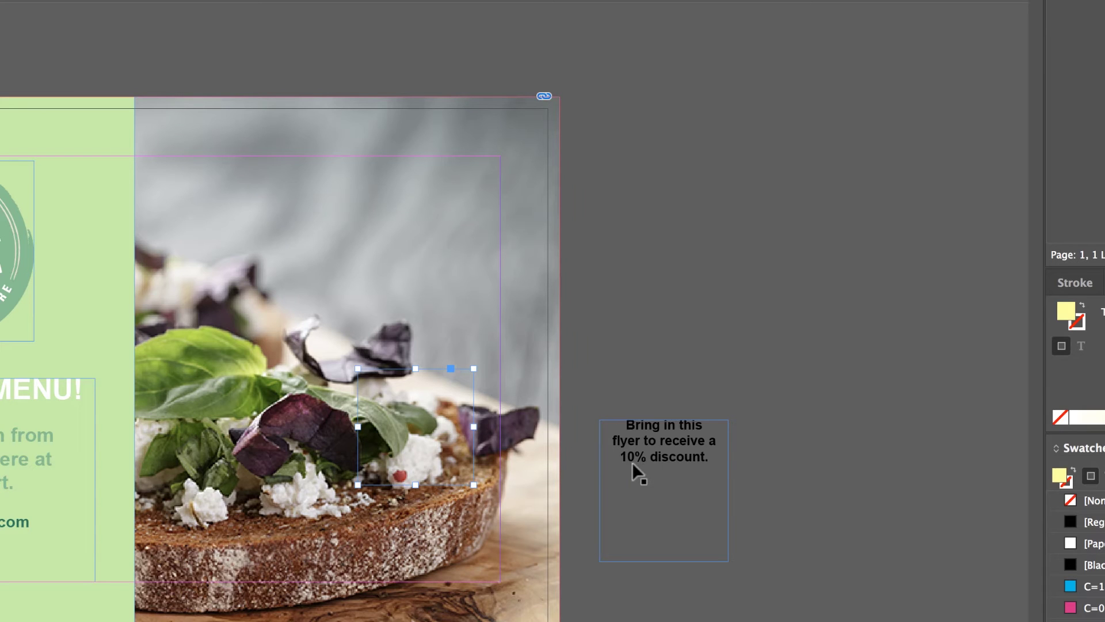
pyautogui.hotkey('ctrl', 'z')
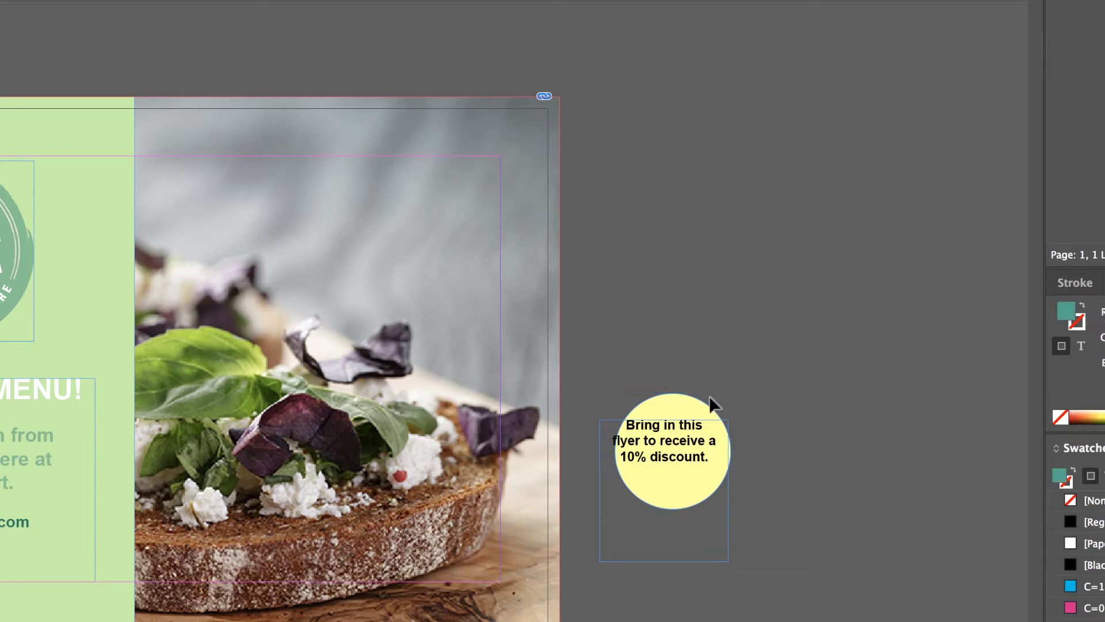
pyautogui.hotkey('ctrl', 'shift', ']')
# Send the circle backward one level so the text shows in front, checking the stacking
pyautogui.rightClick(679, 419)
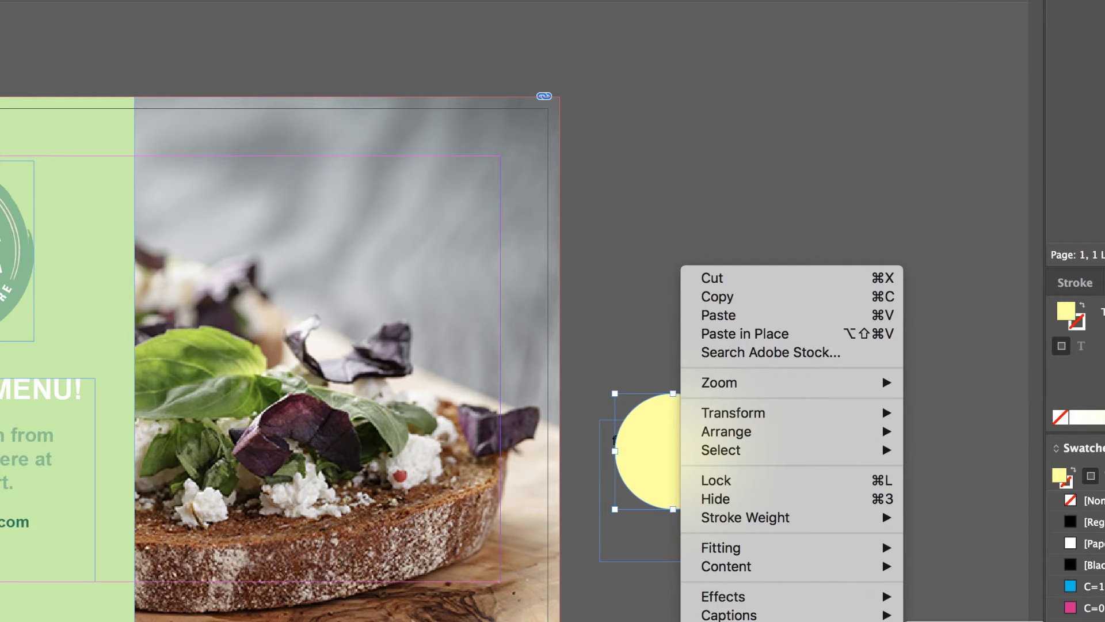
pyautogui.moveTo(765, 436)
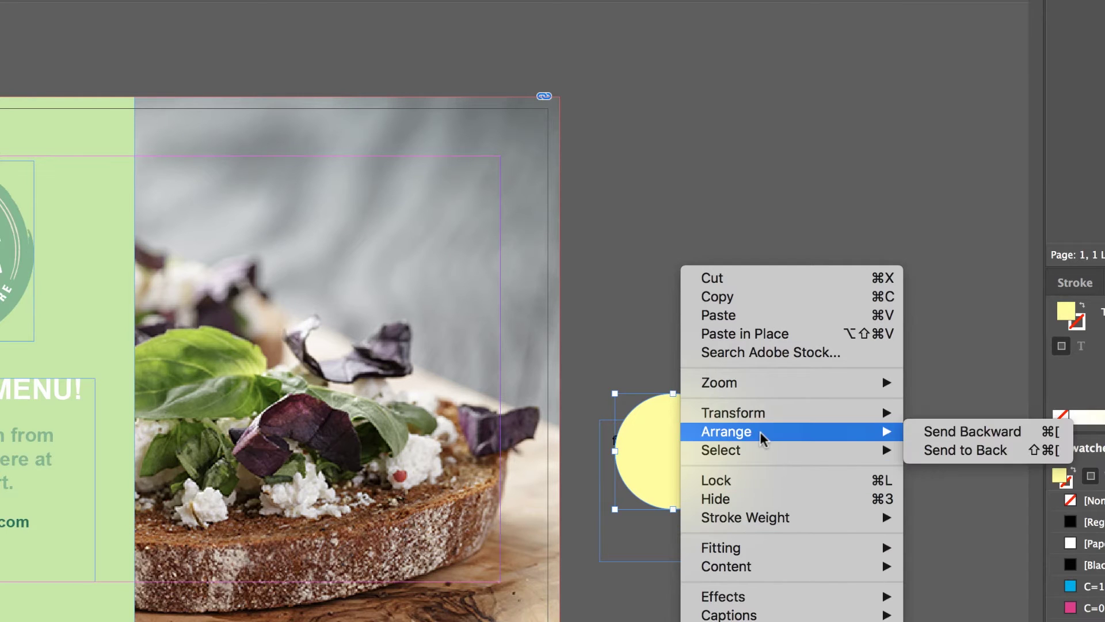
pyautogui.click(977, 433)
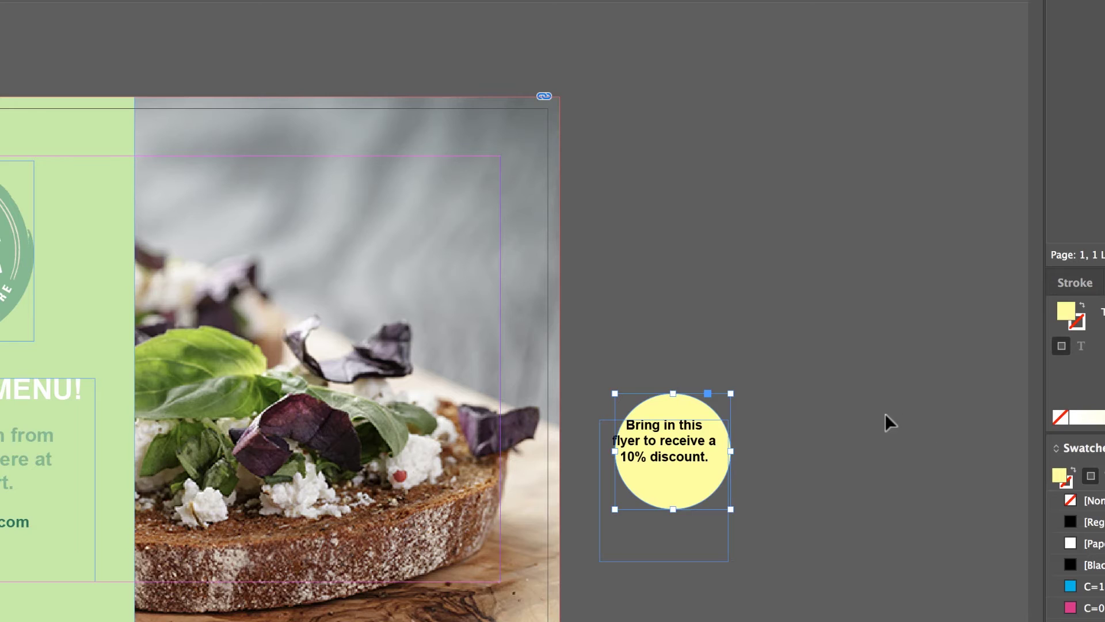
pyautogui.click(677, 430)
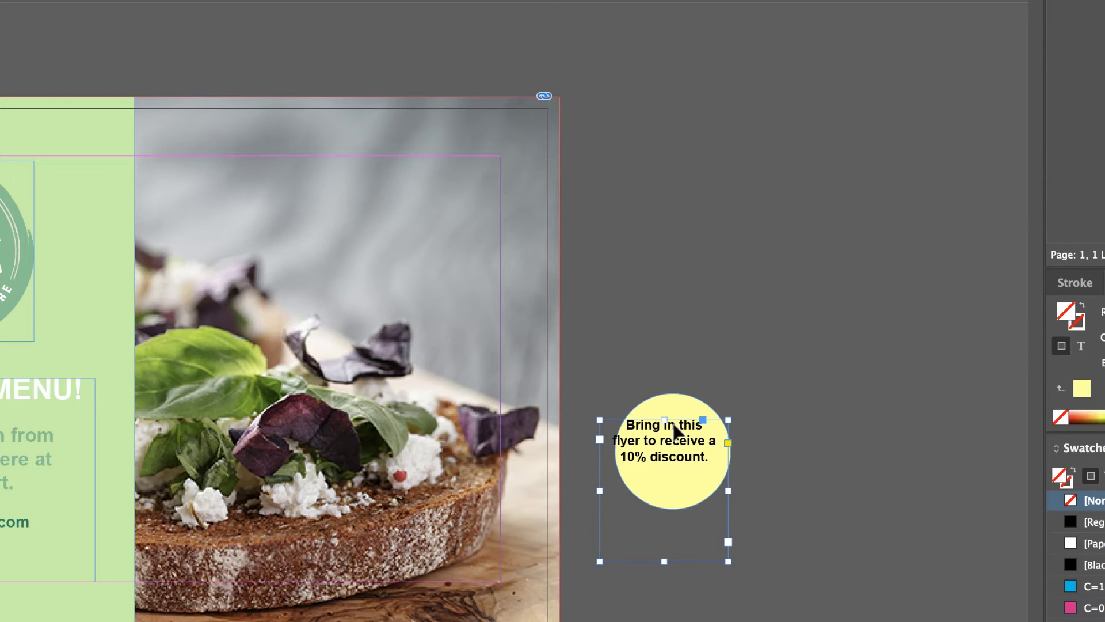
pyautogui.click(678, 413)
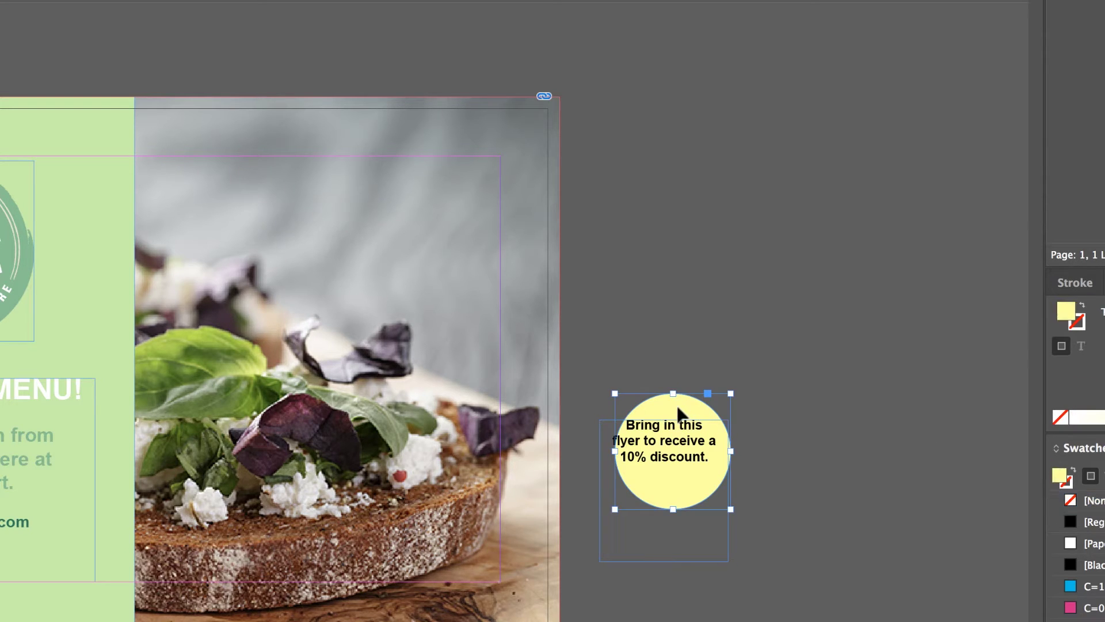
pyautogui.click(799, 481)
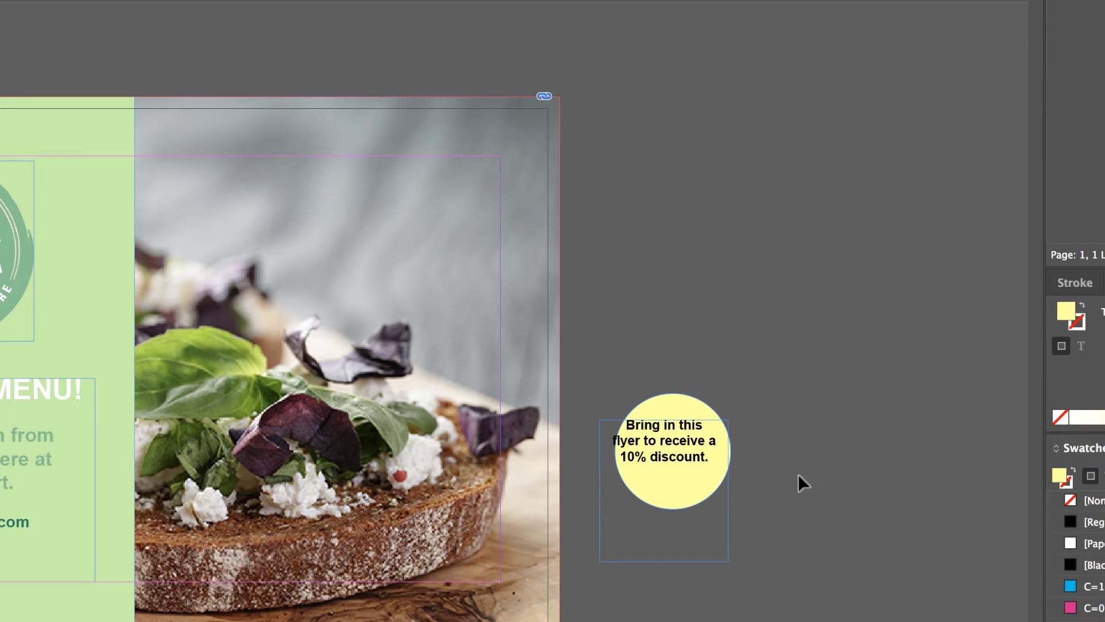
# Reposition and narrow the text frame over the circle, shorten it to fit inside, and select both
pyautogui.moveTo(682, 459); pyautogui.dragTo(692, 460)
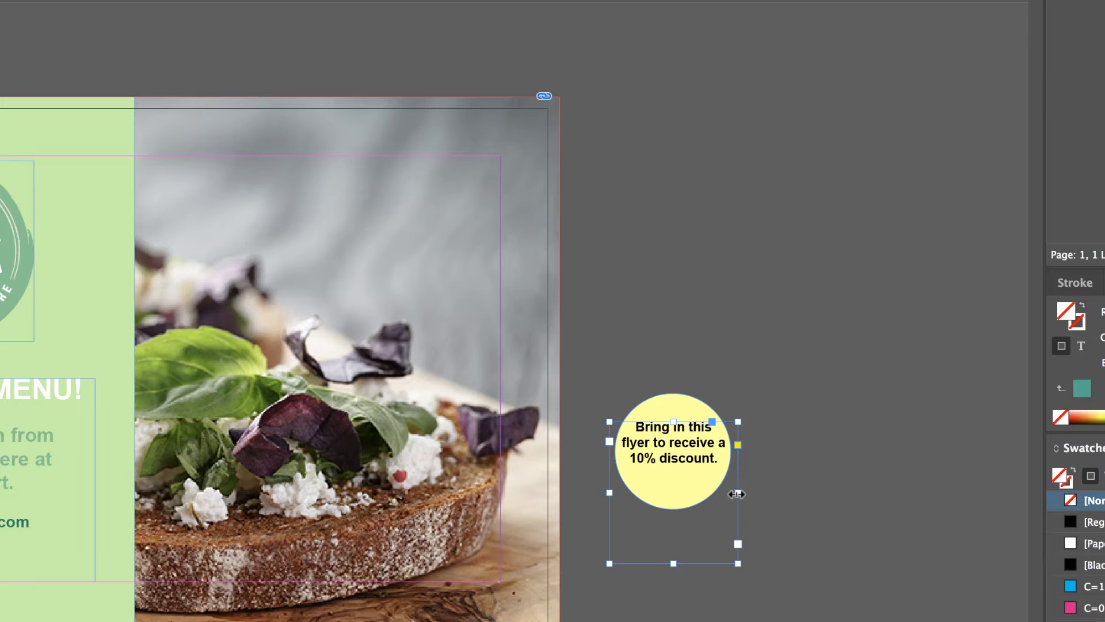
pyautogui.moveTo(738, 493); pyautogui.dragTo(700, 495)
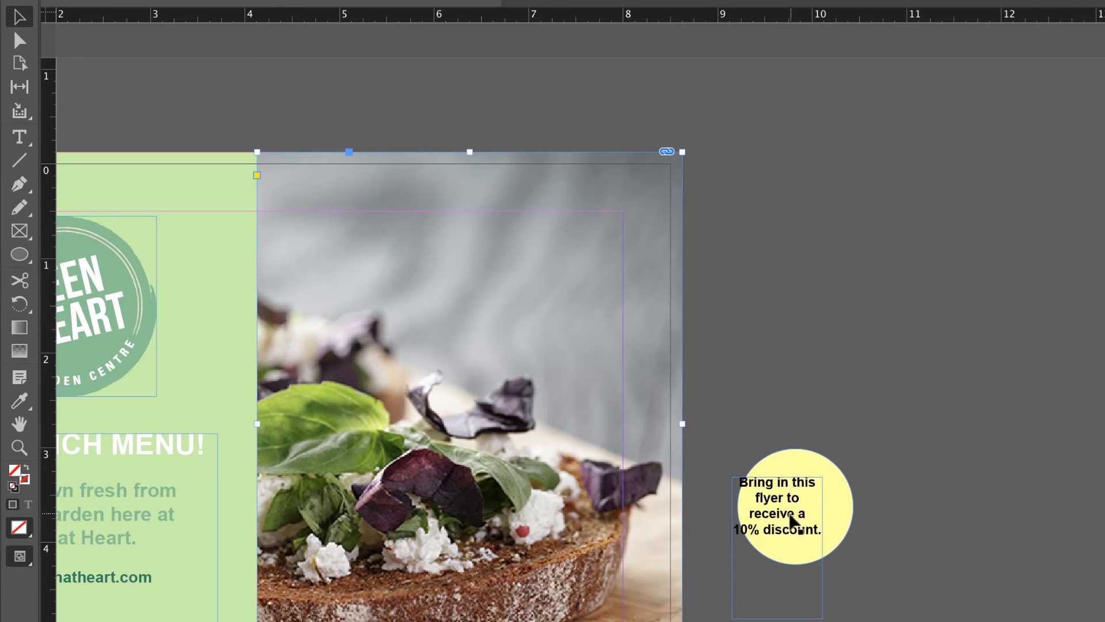
pyautogui.moveTo(809, 522); pyautogui.dragTo(812, 524)
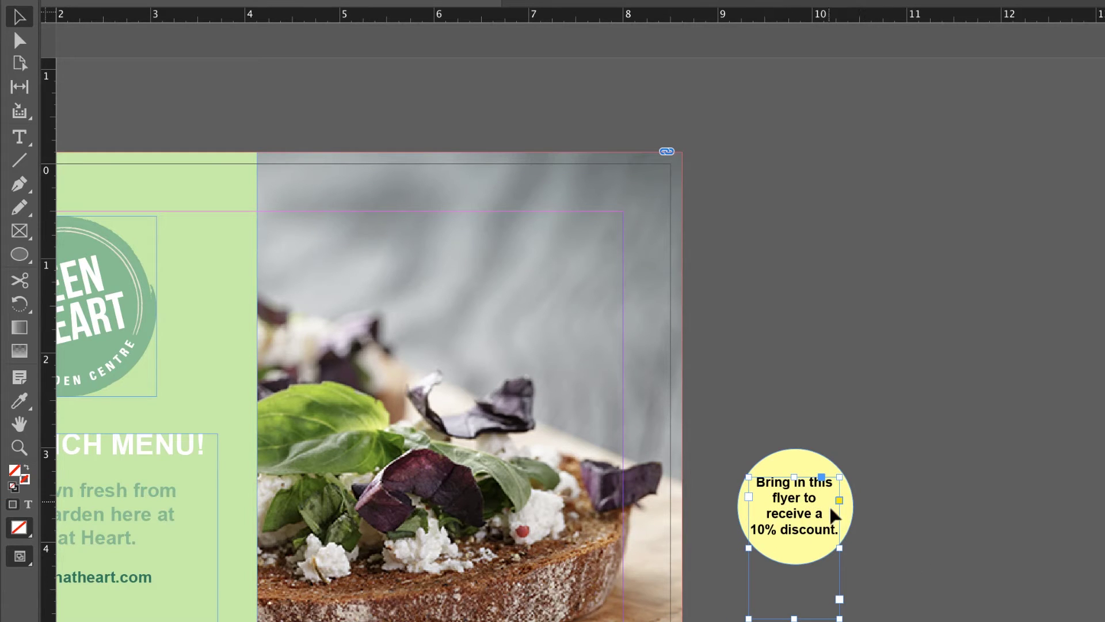
pyautogui.moveTo(821, 530)
pyautogui.mouseDown()
pyautogui.moveTo(824, 512)
pyautogui.moveTo(815, 522)
pyautogui.mouseUp()
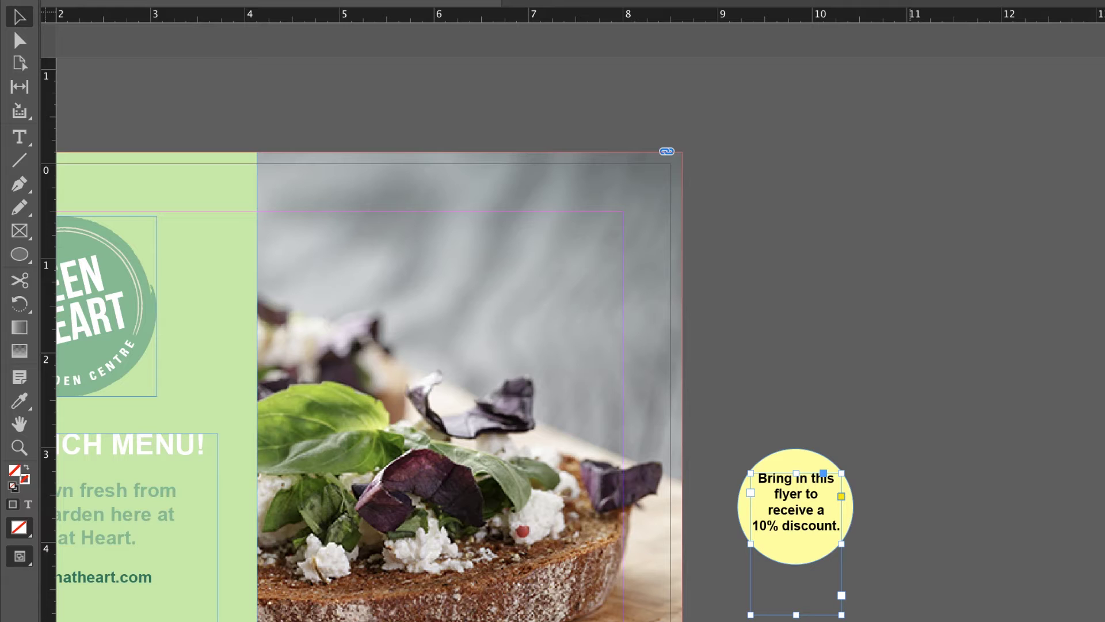
pyautogui.press('Up')
pyautogui.press('Up')
pyautogui.press('Left')
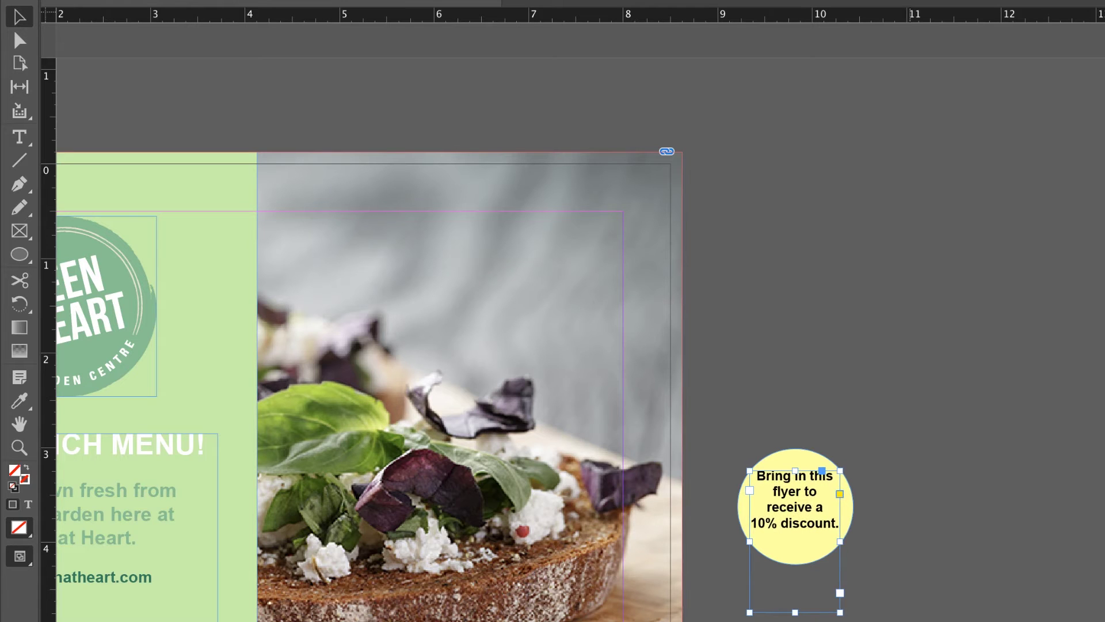
pyautogui.press('Down')
pyautogui.press('Down')
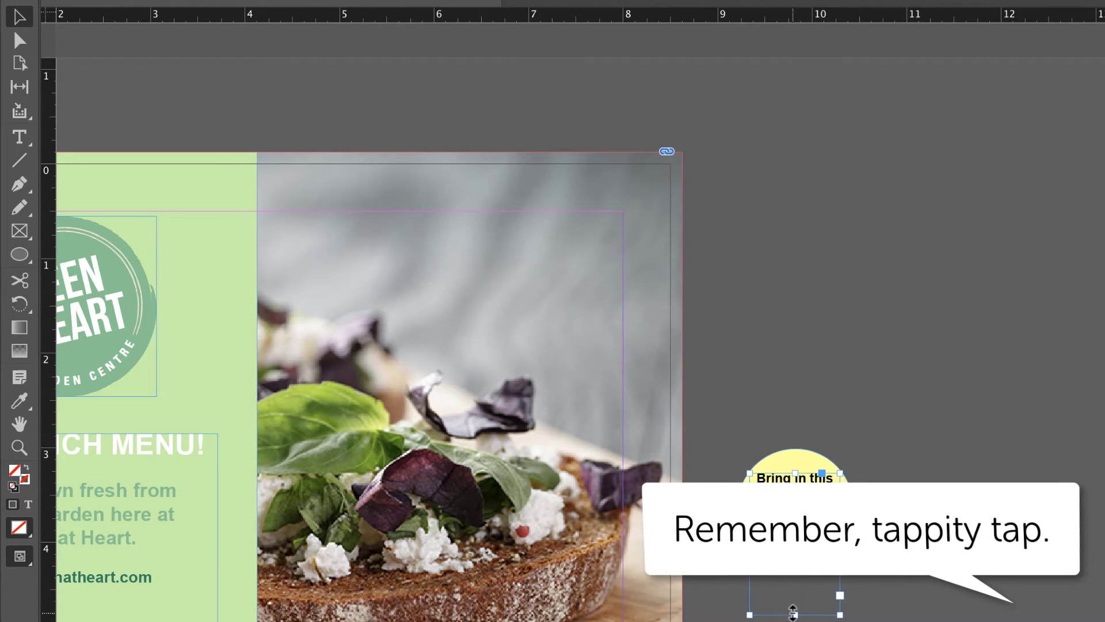
pyautogui.moveTo(793, 611); pyautogui.dragTo(627, 456)
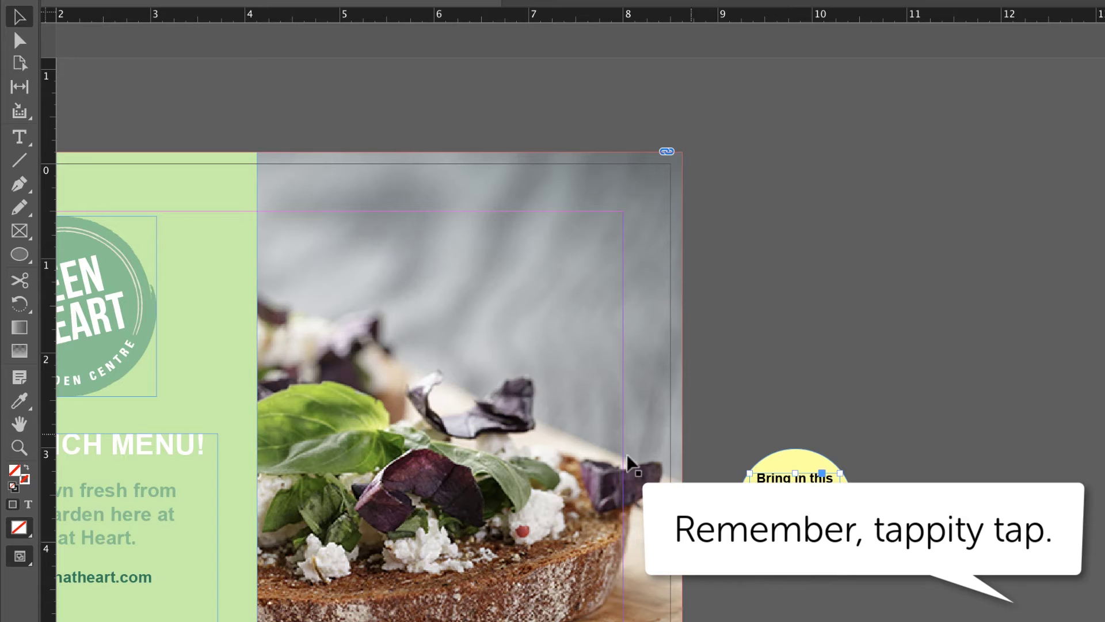
pyautogui.moveTo(918, 388); pyautogui.dragTo(732, 599)
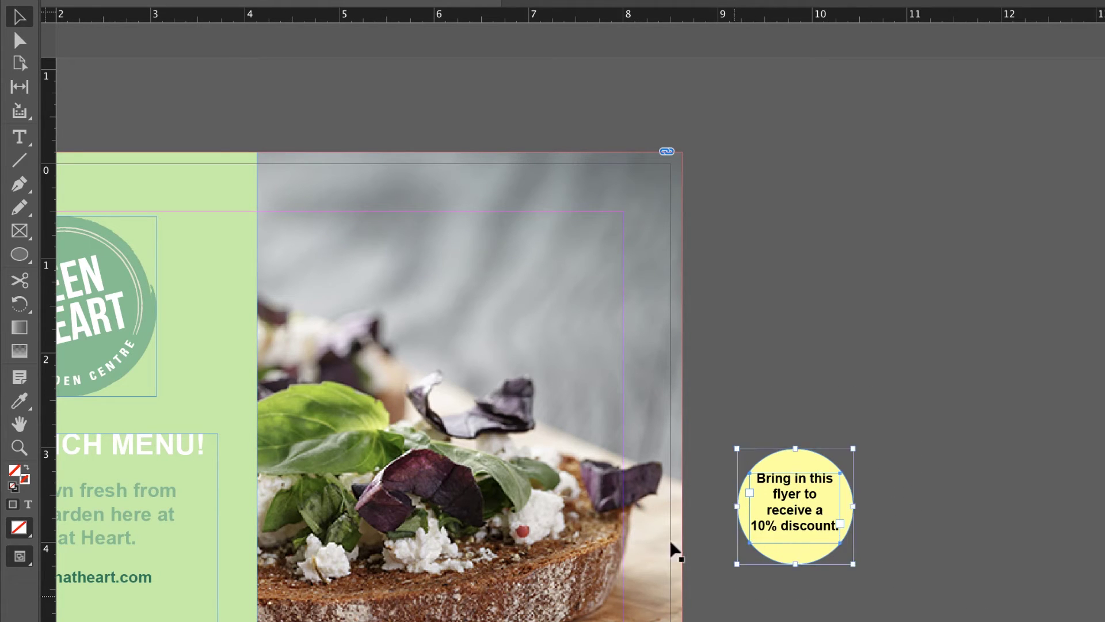
# Select the circle and text together and bring up the Align panel
pyautogui.click(895, 406)
pyautogui.moveTo(877, 443); pyautogui.dragTo(737, 576)
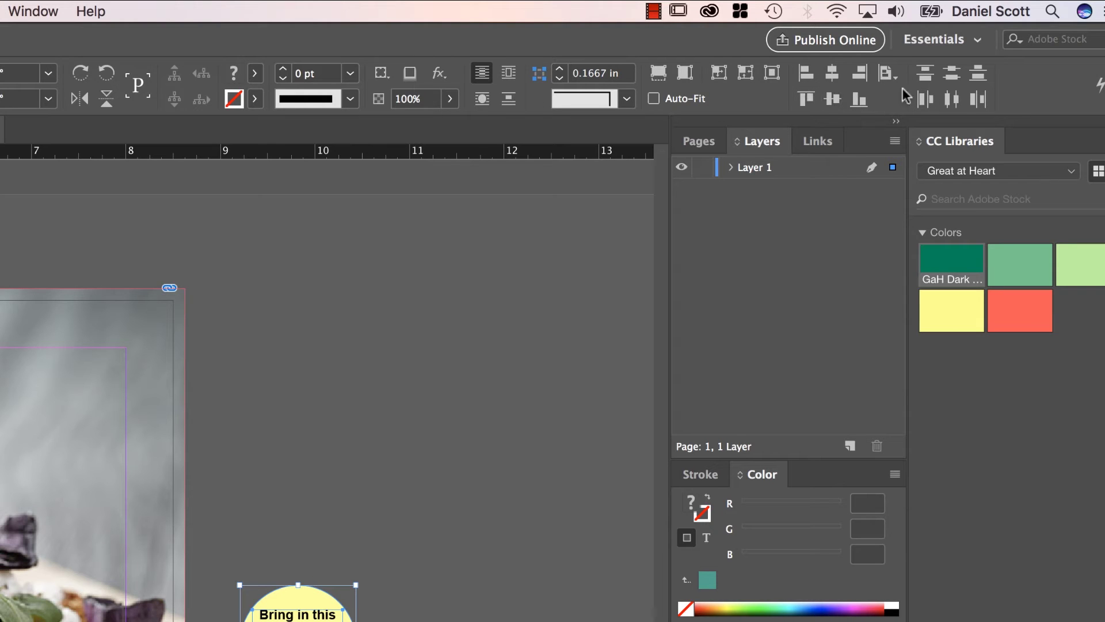
pyautogui.click(52, 7)
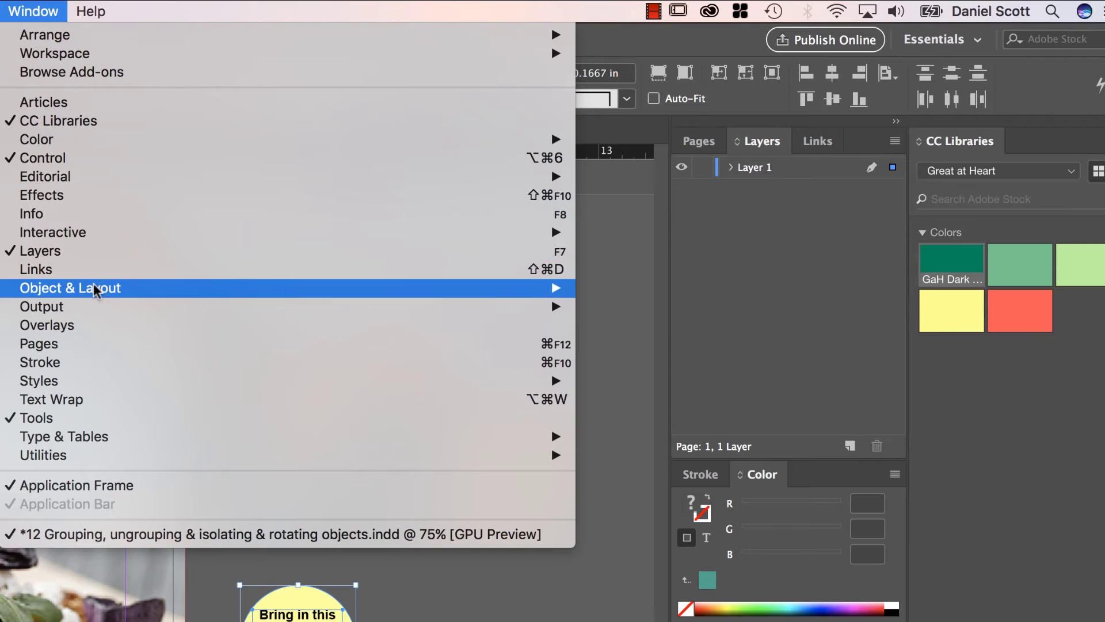
pyautogui.moveTo(61, 288)
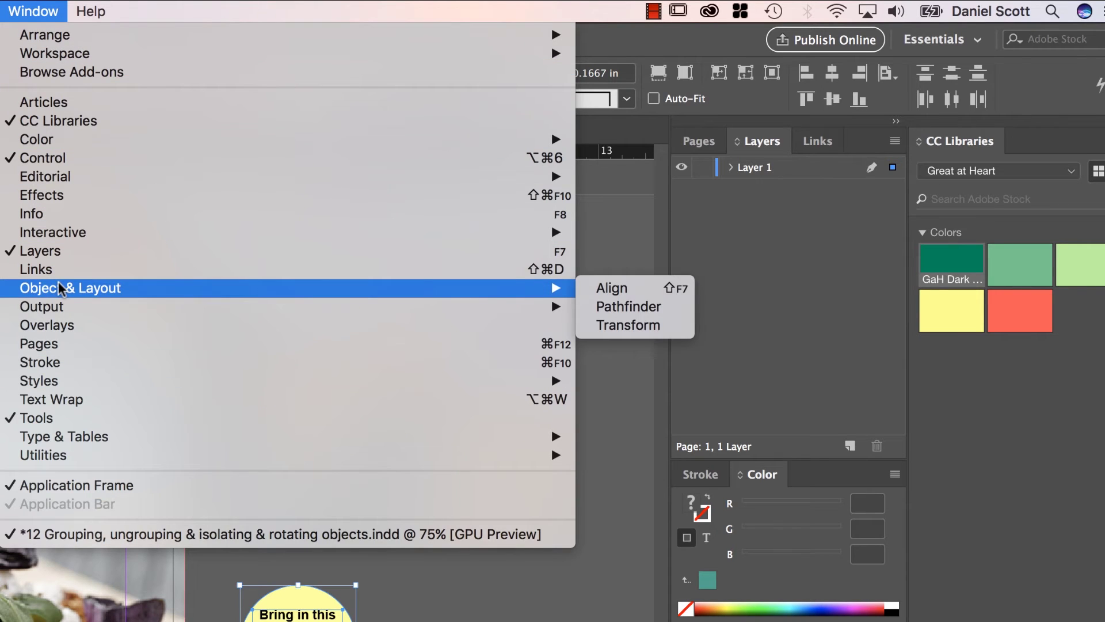
pyautogui.click(607, 292)
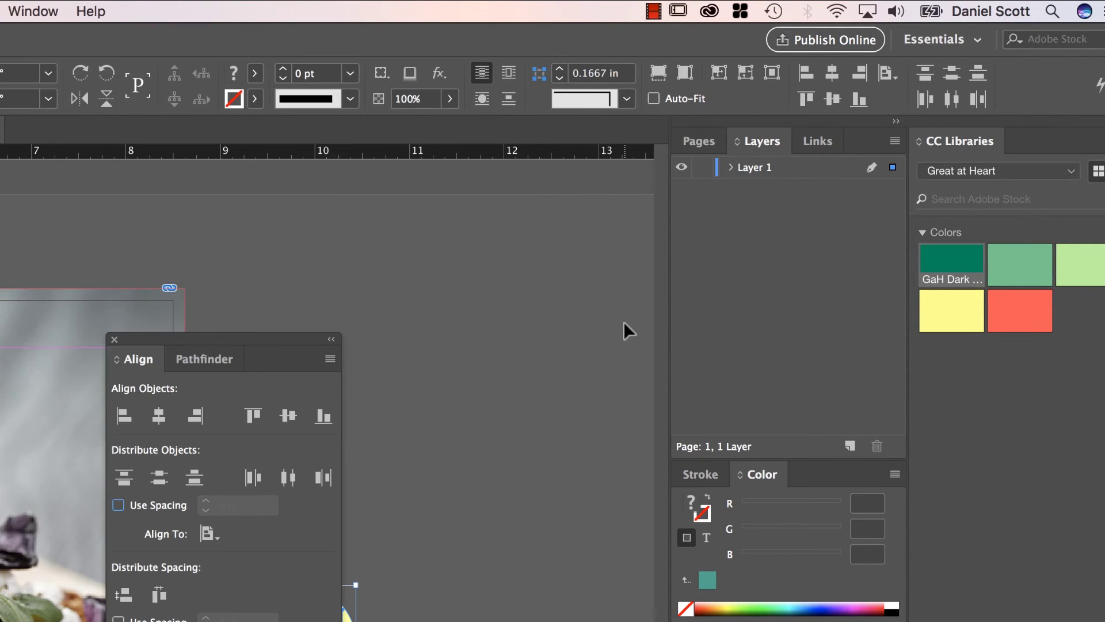
pyautogui.moveTo(264, 337); pyautogui.dragTo(517, 258)
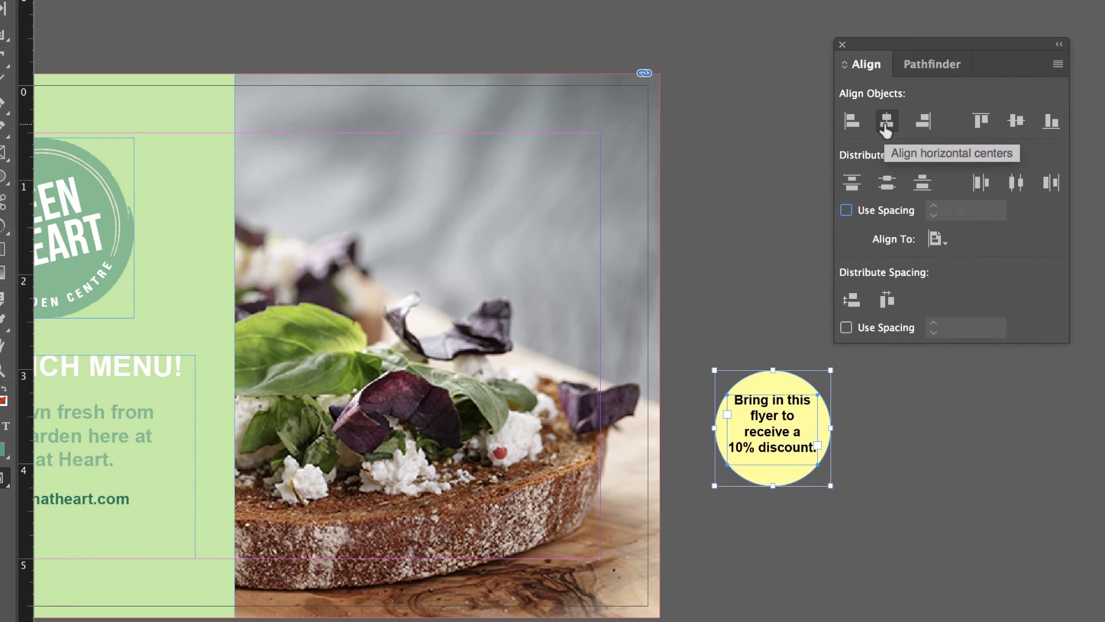
# Align the horizontal and vertical centers relative to the selection
pyautogui.click(411, 339)
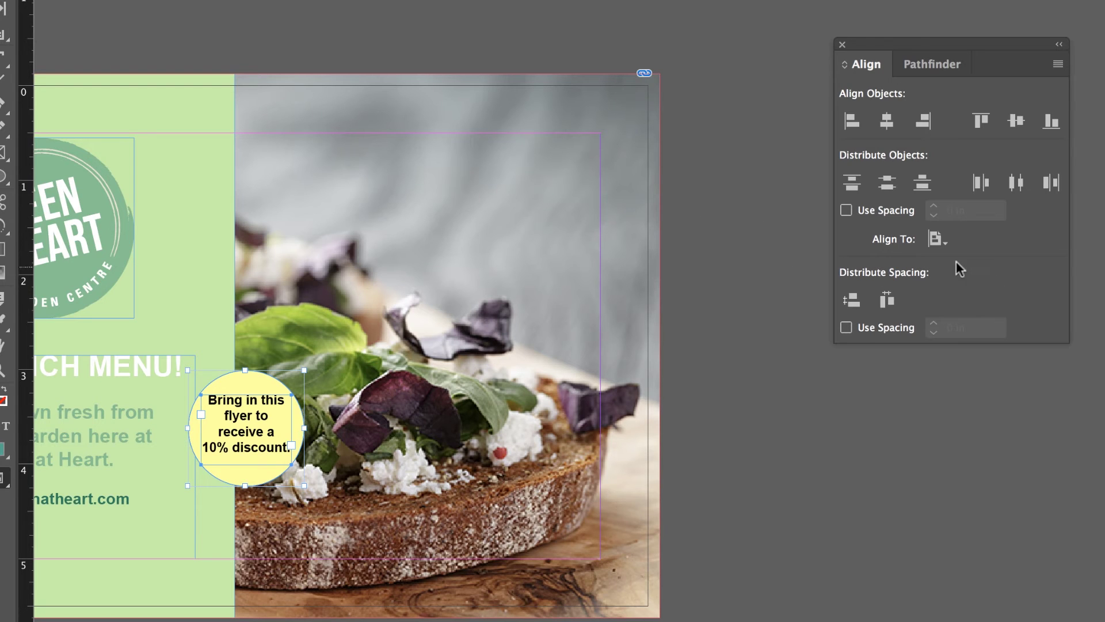
pyautogui.click(940, 242)
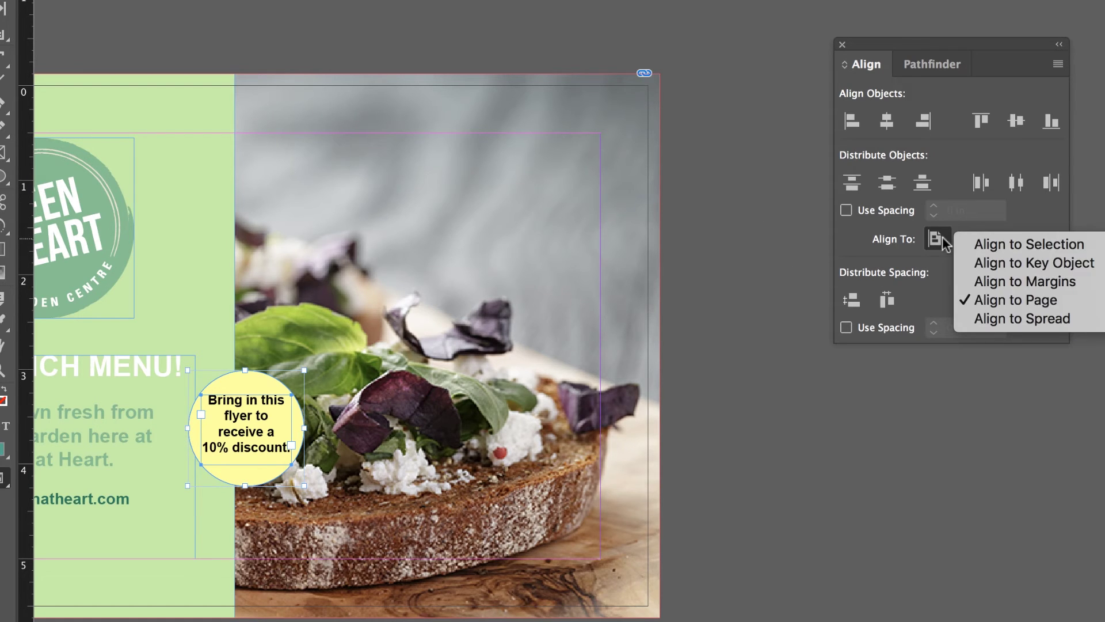
pyautogui.click(1010, 244)
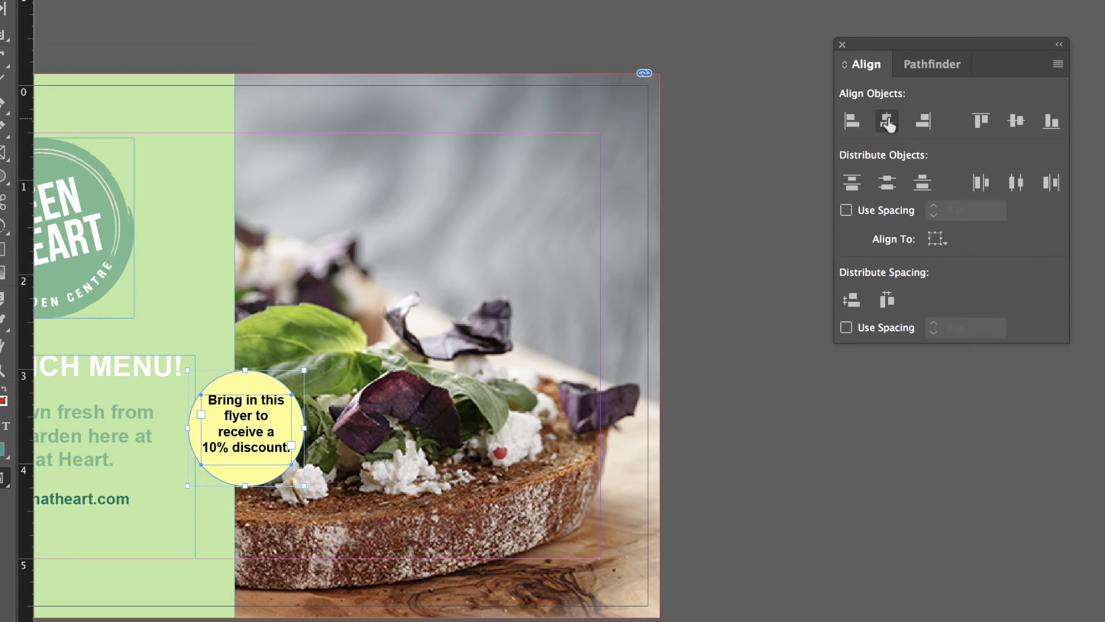
pyautogui.click(1017, 122)
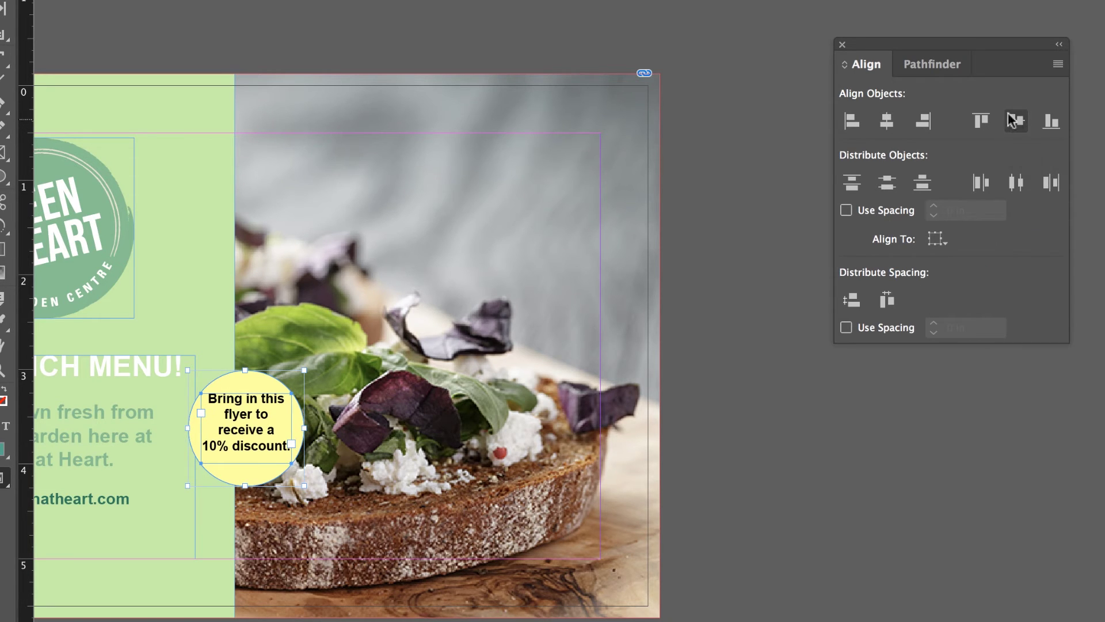
pyautogui.click(841, 45)
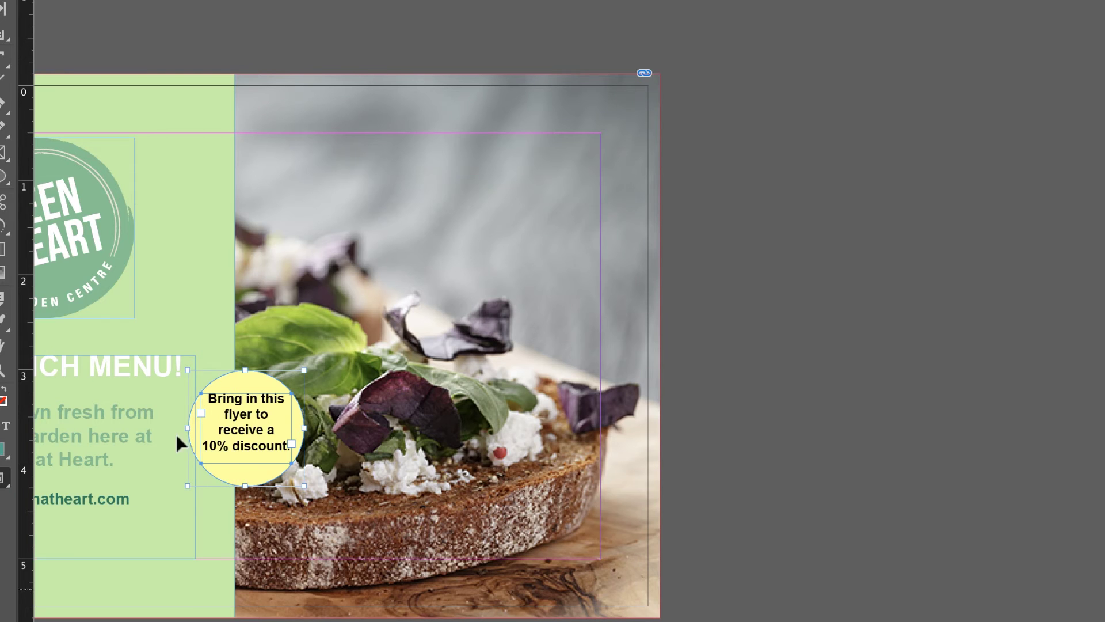
# Move the circle and text onto the pasteboard and group them with Object > Group
pyautogui.moveTo(247, 437); pyautogui.dragTo(858, 340)
pyautogui.click(986, 294)
pyautogui.click(858, 334)
pyautogui.click(934, 320)
pyautogui.moveTo(968, 254); pyautogui.dragTo(761, 442)
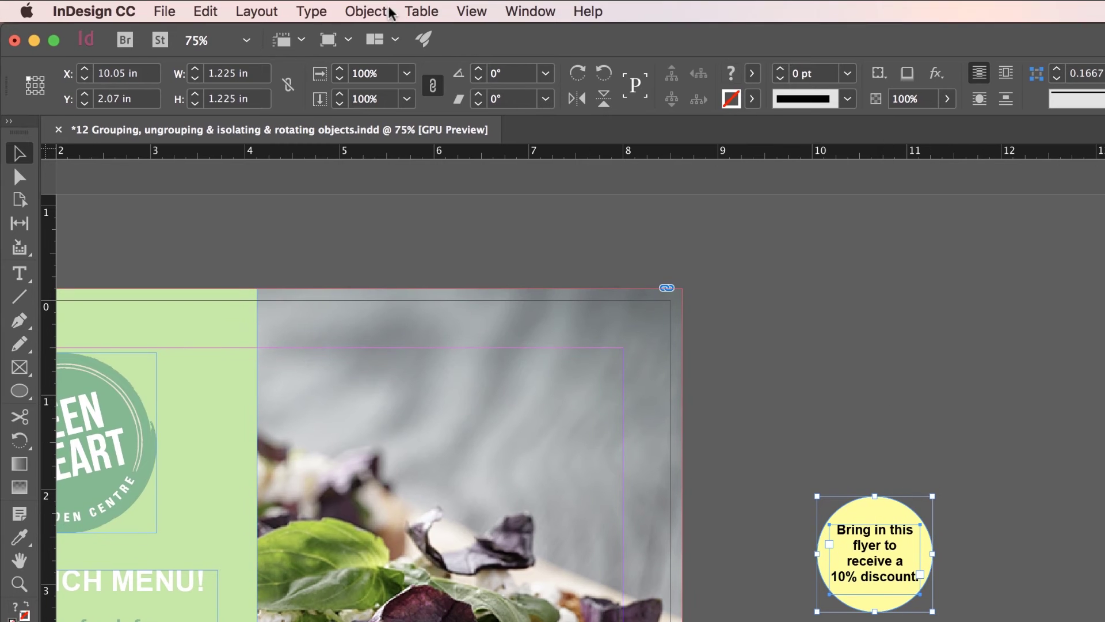
pyautogui.click(359, 7)
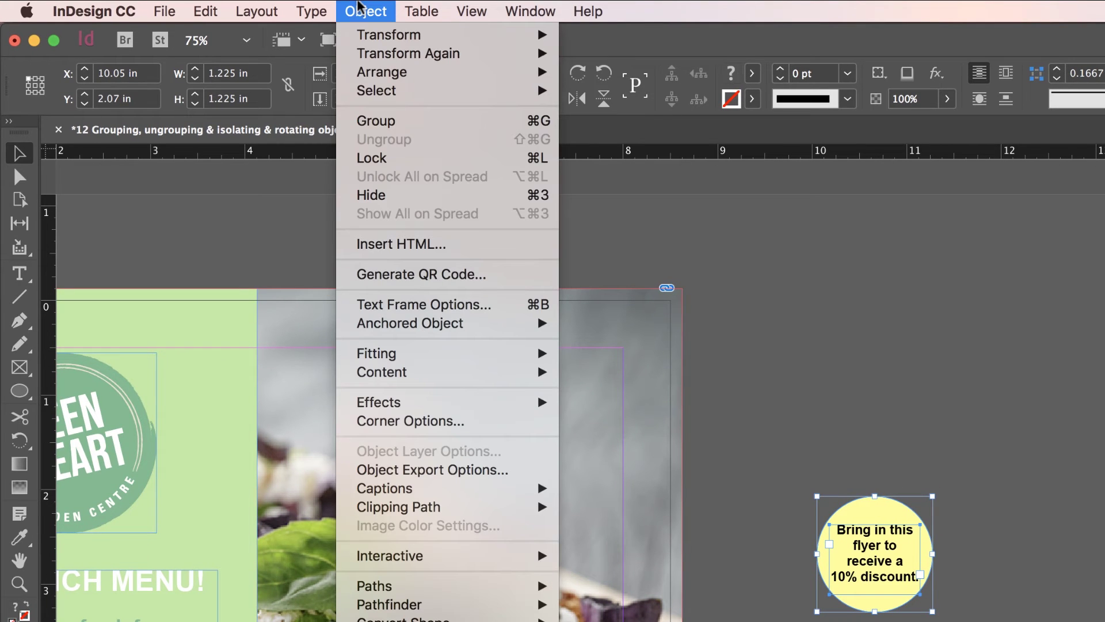
pyautogui.click(375, 121)
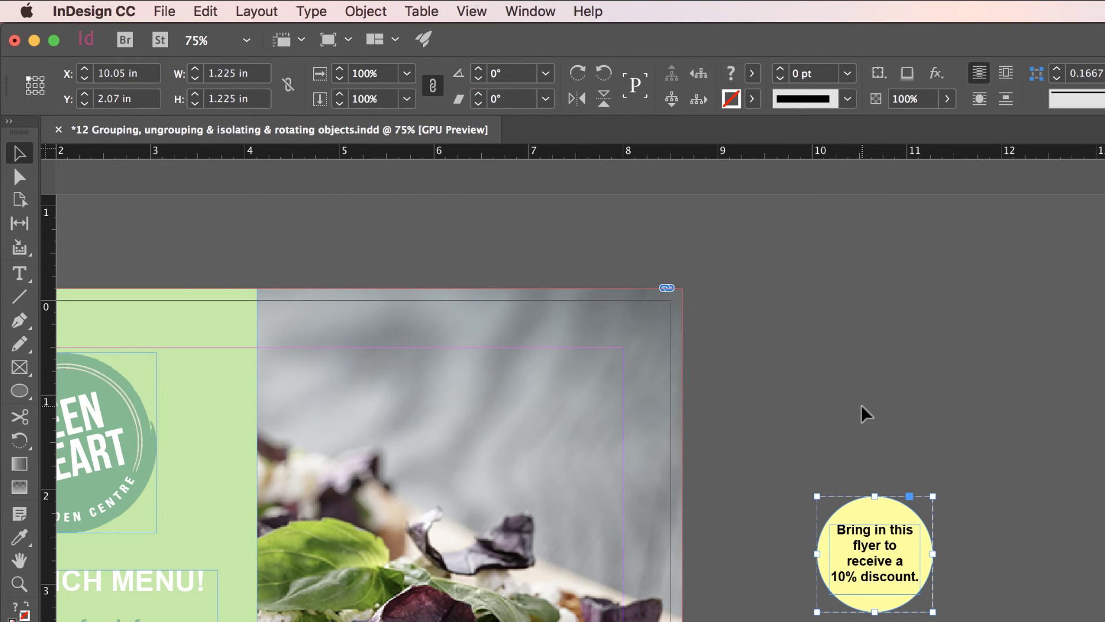
# Move the grouped badge up and left, and confirm the grouping in the Object menu
pyautogui.click(893, 443)
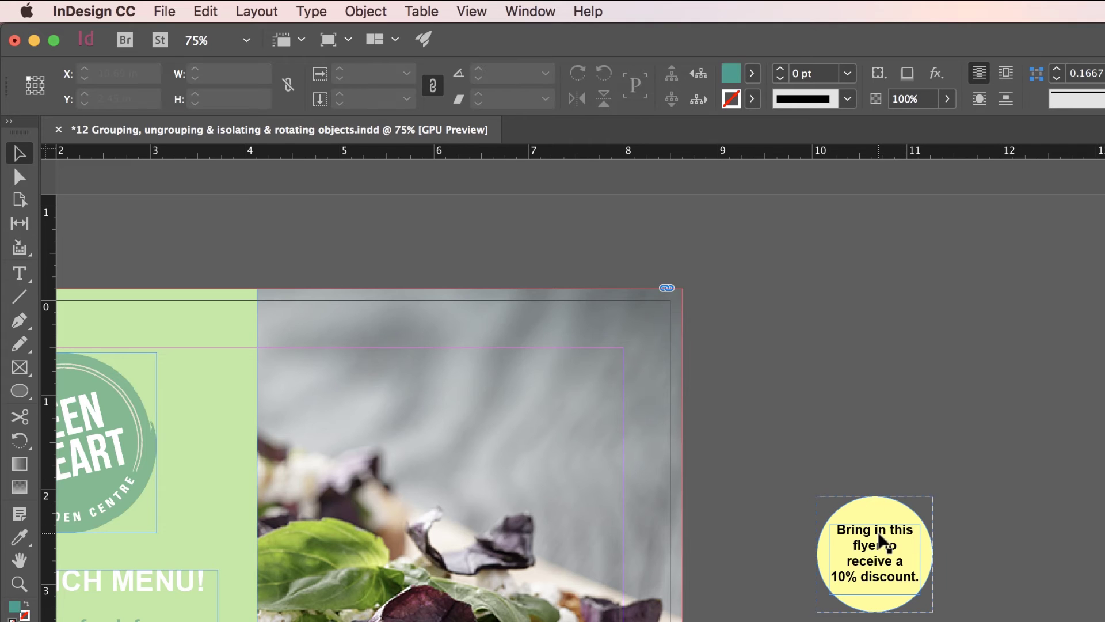
pyautogui.click(880, 541)
pyautogui.moveTo(903, 547); pyautogui.dragTo(844, 451)
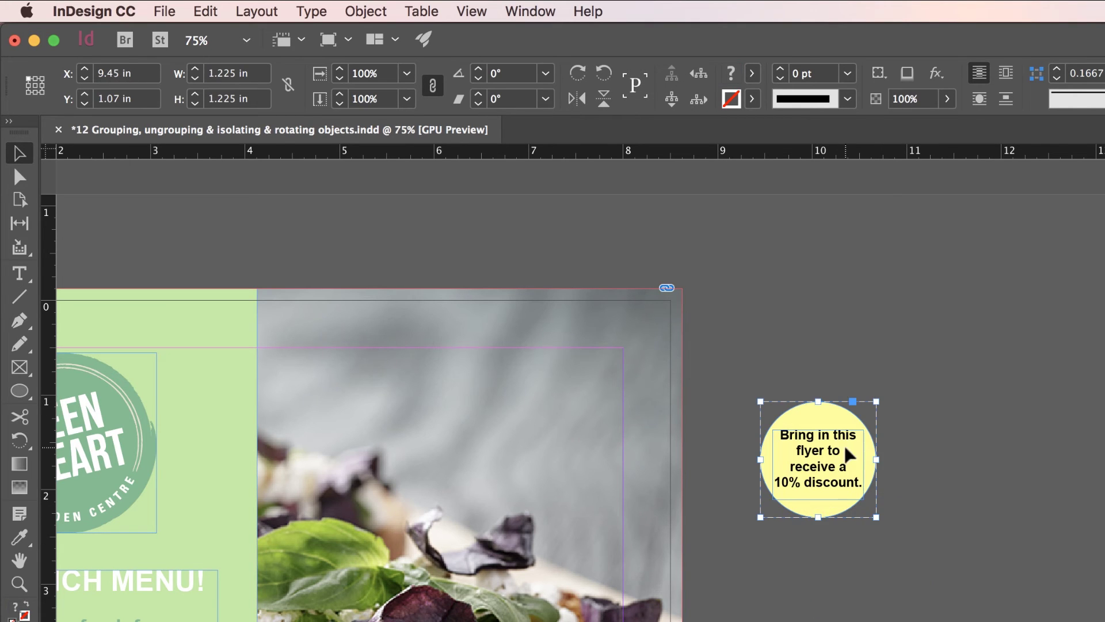
pyautogui.click(920, 447)
pyautogui.click(840, 454)
pyautogui.click(366, 11)
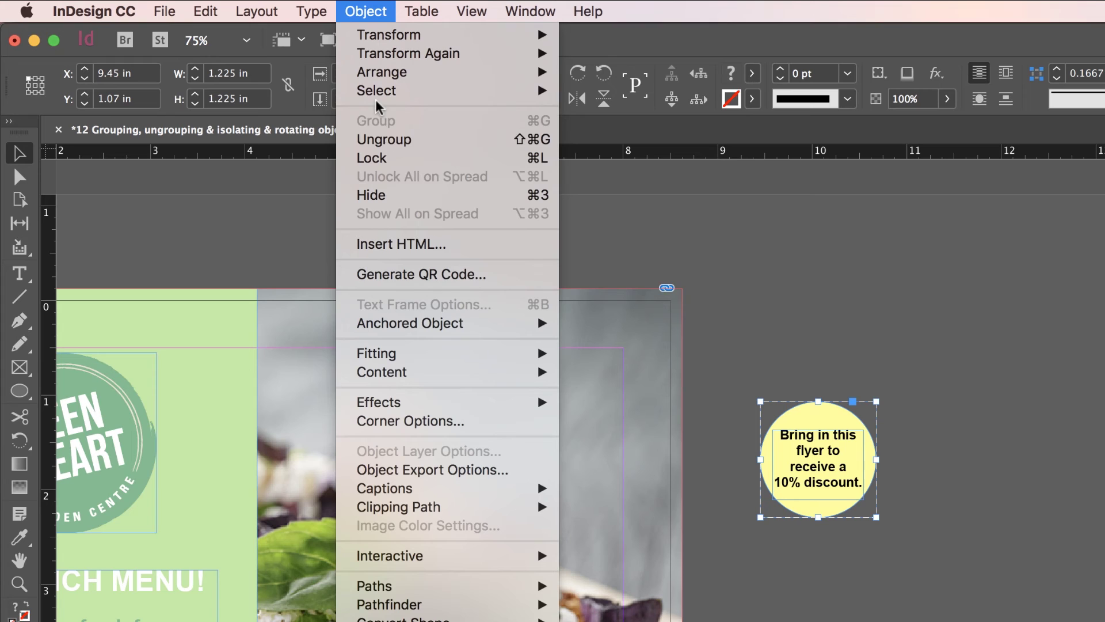
pyautogui.click(909, 309)
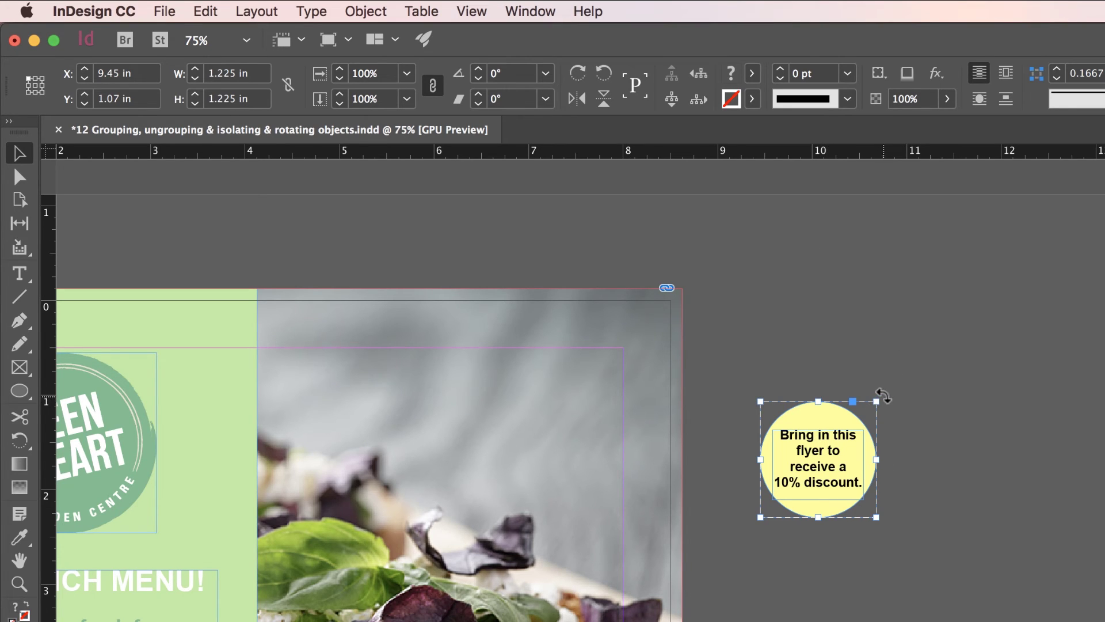
# Rotate the badge and move it onto the bread at the photo's lower right with a slight tilt
pyautogui.moveTo(884, 396); pyautogui.dragTo(922, 468)
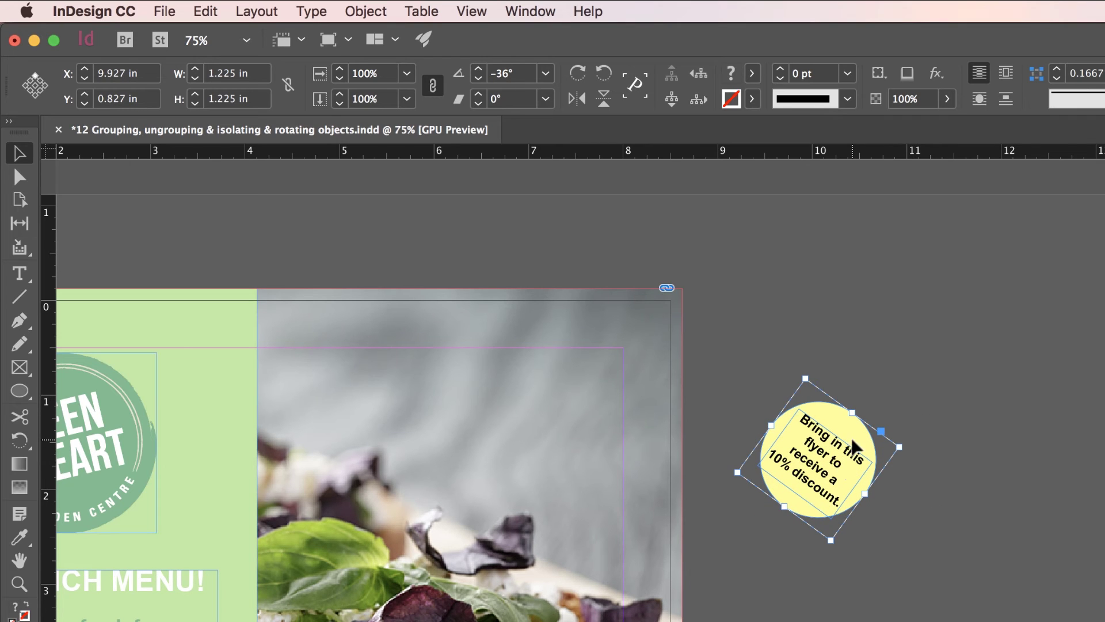
pyautogui.moveTo(850, 471); pyautogui.dragTo(616, 621)
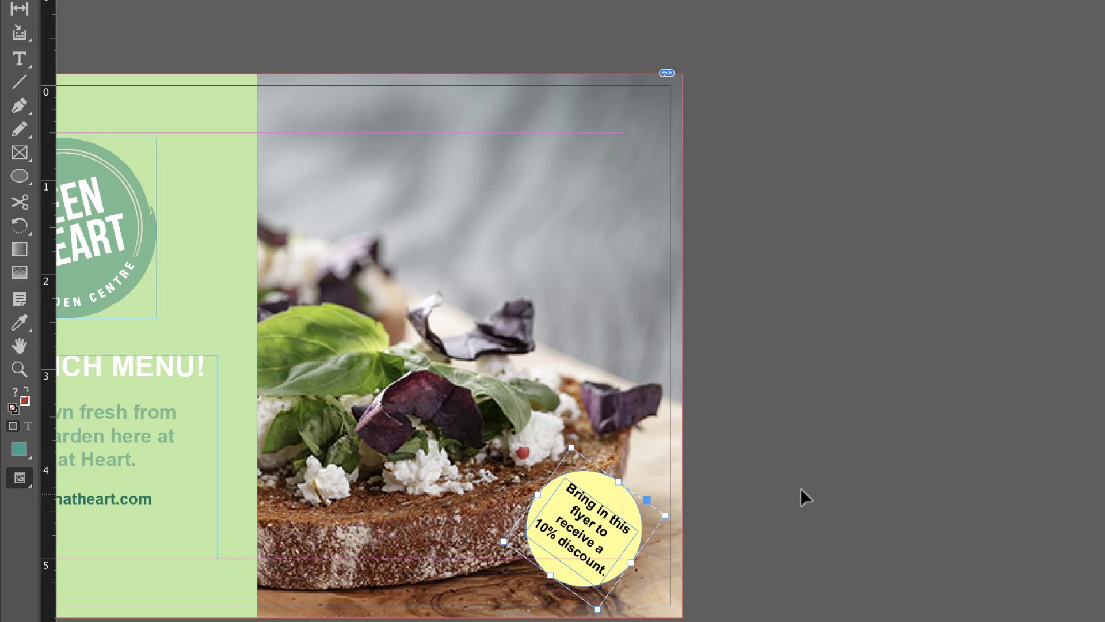
pyautogui.moveTo(672, 514); pyautogui.dragTo(636, 464)
pyautogui.moveTo(608, 498); pyautogui.dragTo(611, 491)
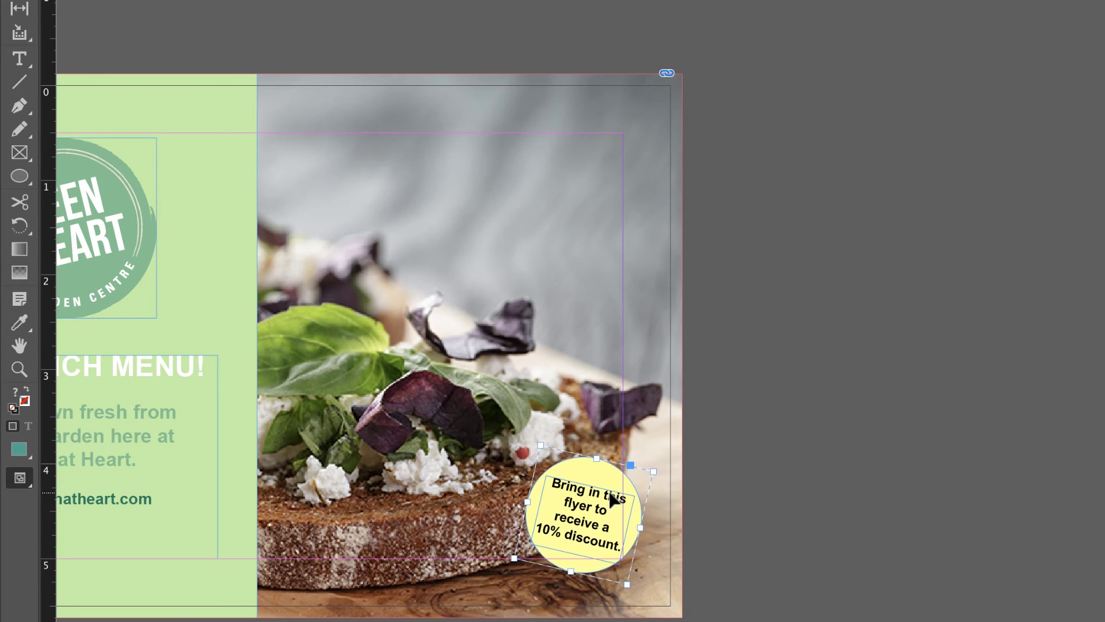
pyautogui.click(847, 491)
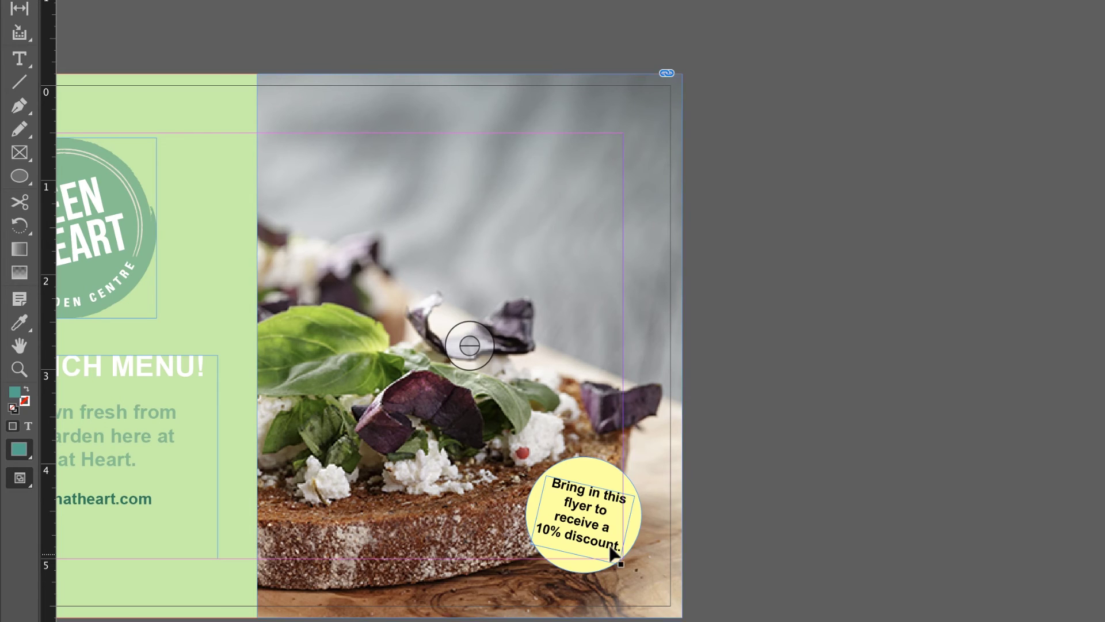
pyautogui.moveTo(612, 548); pyautogui.dragTo(606, 546)
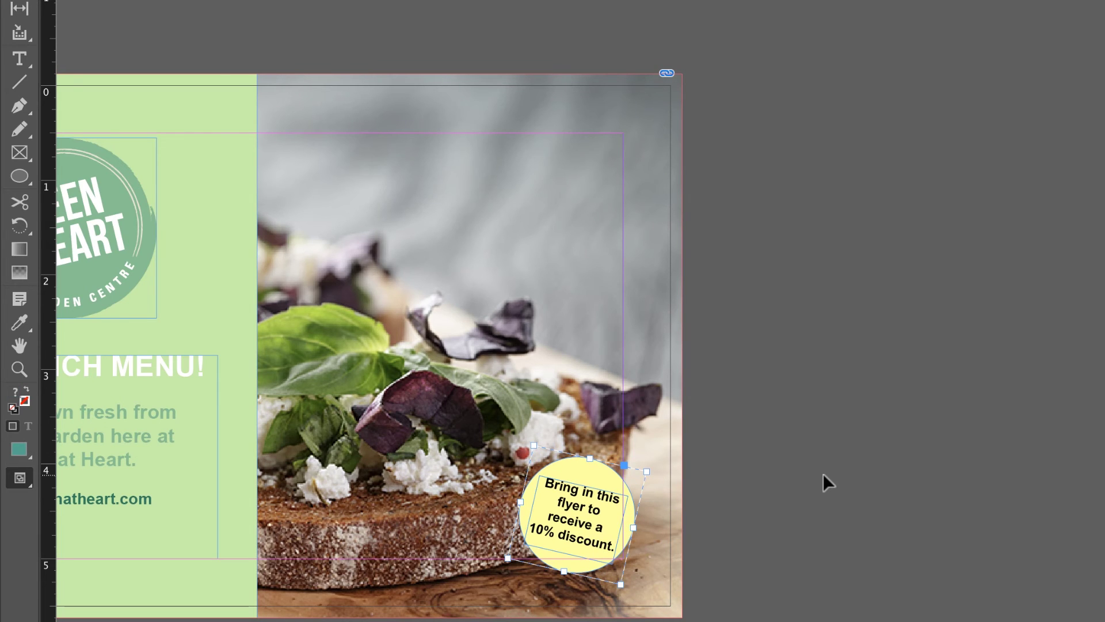